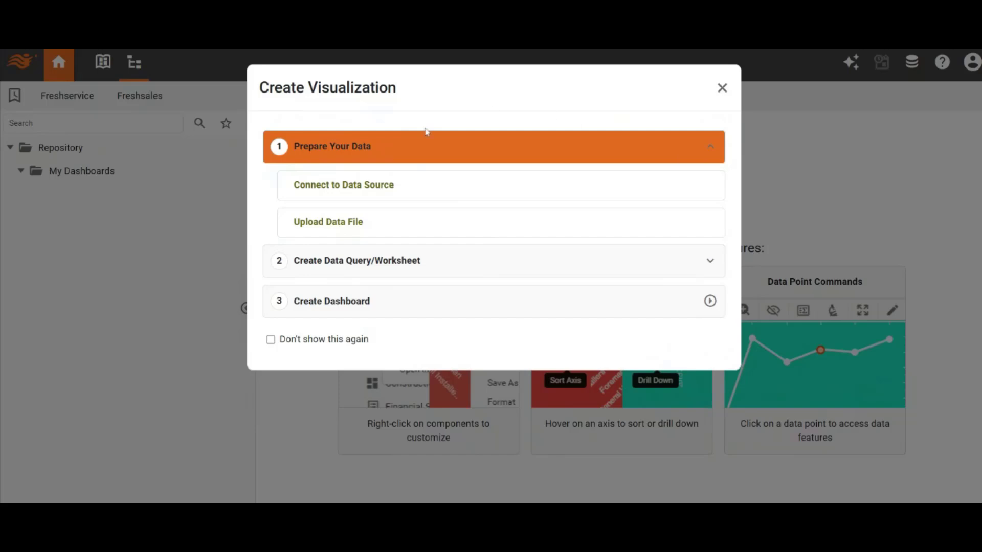
# Start a new data source connection using the Toggl connector
pyautogui.click(350, 193)
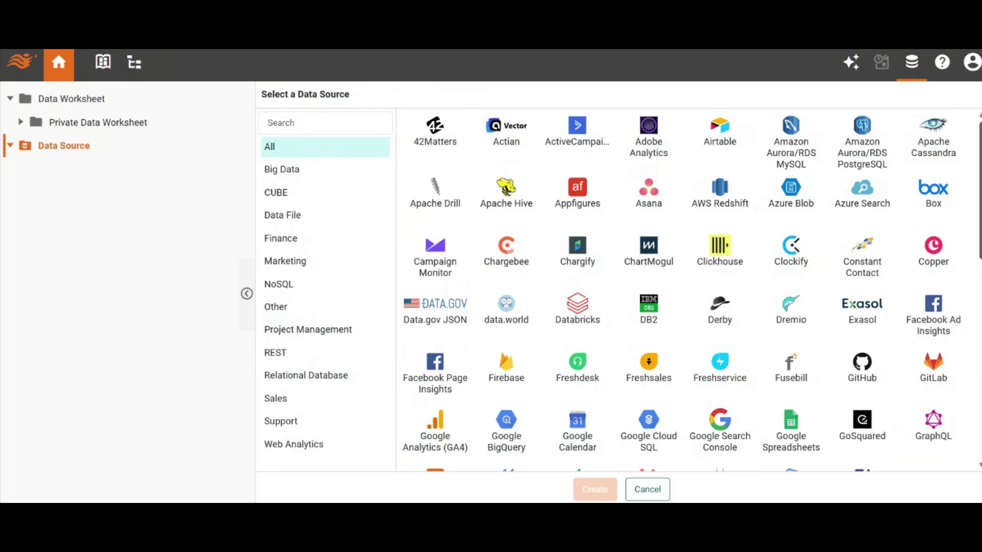
pyautogui.scroll(-5, 685, 289)
pyautogui.scroll(-4, 686, 289)
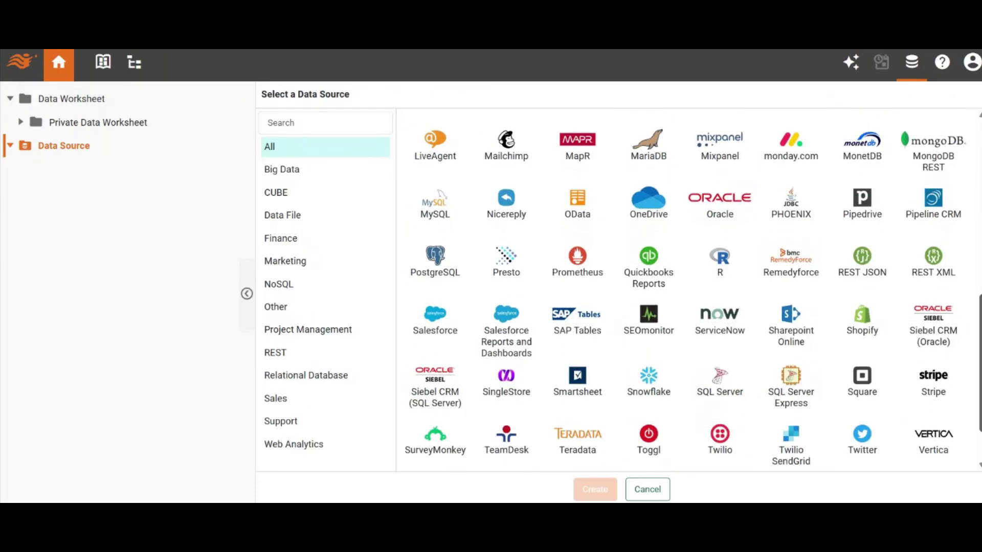
pyautogui.click(646, 443)
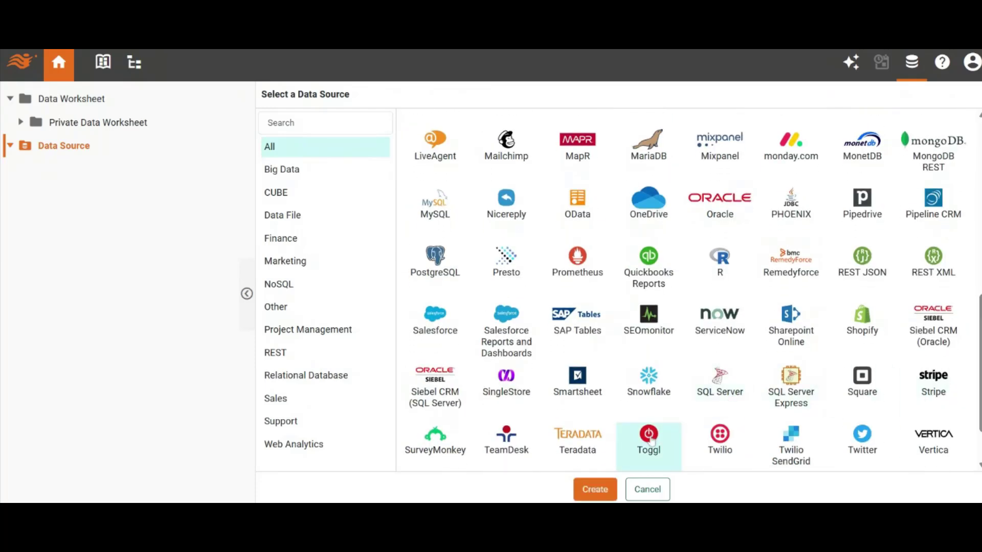
pyautogui.click(594, 489)
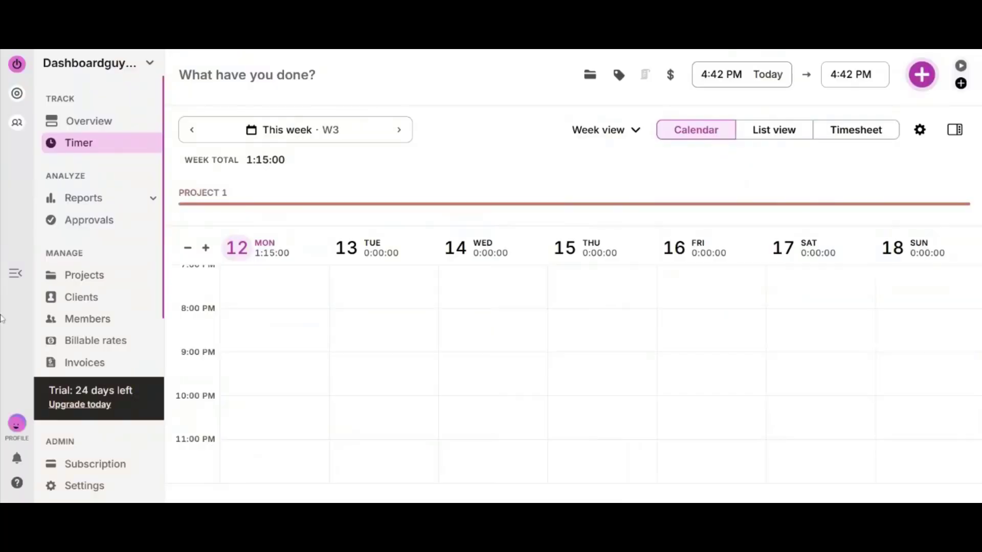
# Switch to Toggl Track, open the profile settings, and reveal and copy the account's API token
pyautogui.click(16, 424)
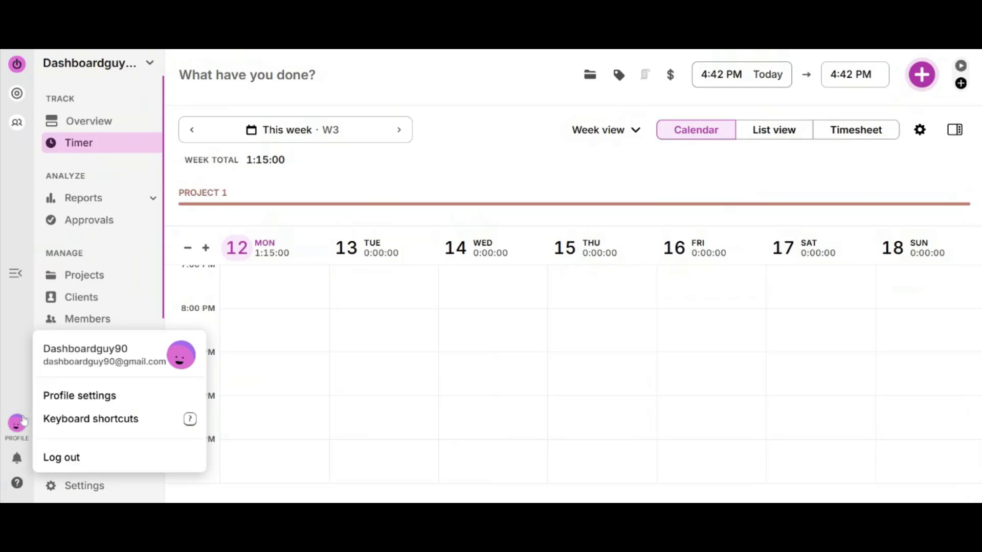
pyautogui.click(87, 404)
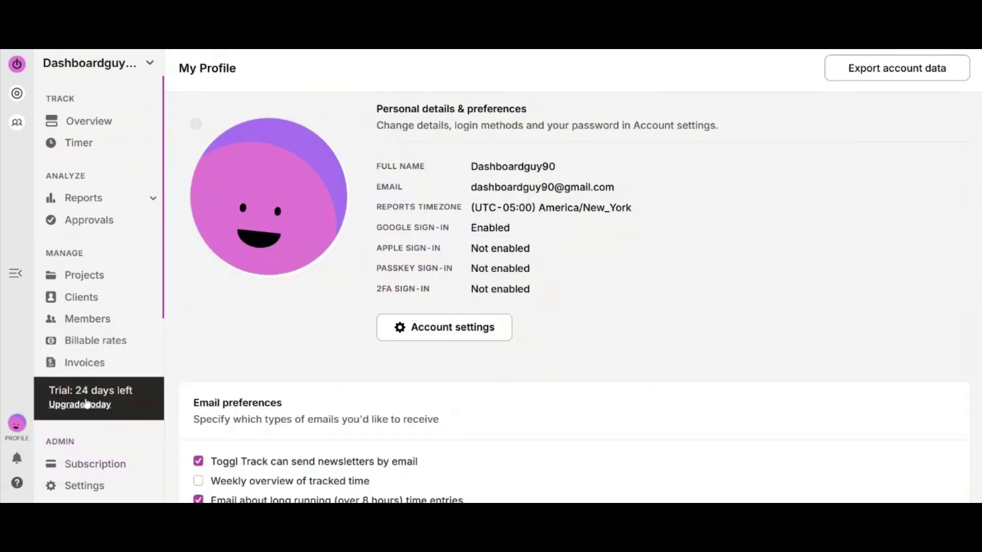
pyautogui.scroll(-10, 573, 276)
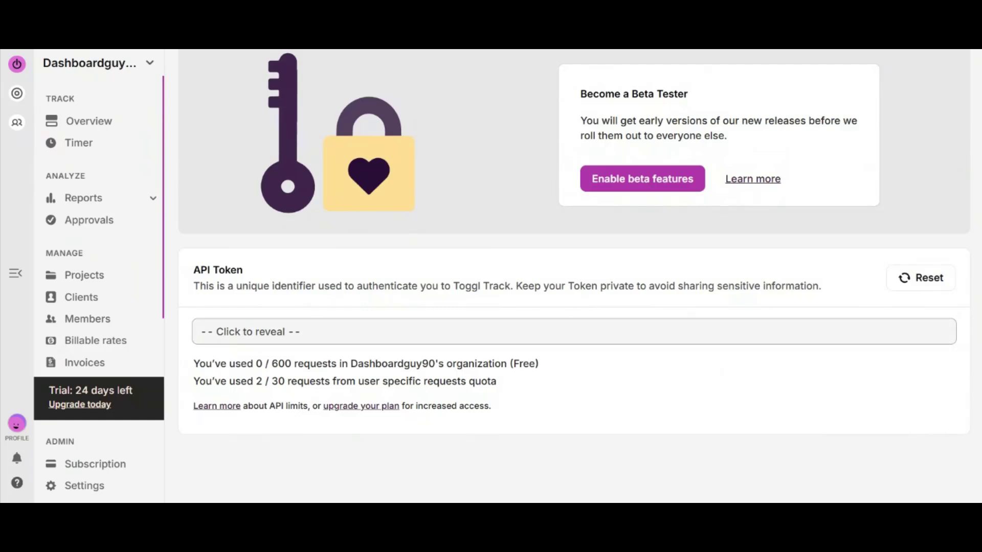
pyautogui.click(251, 332)
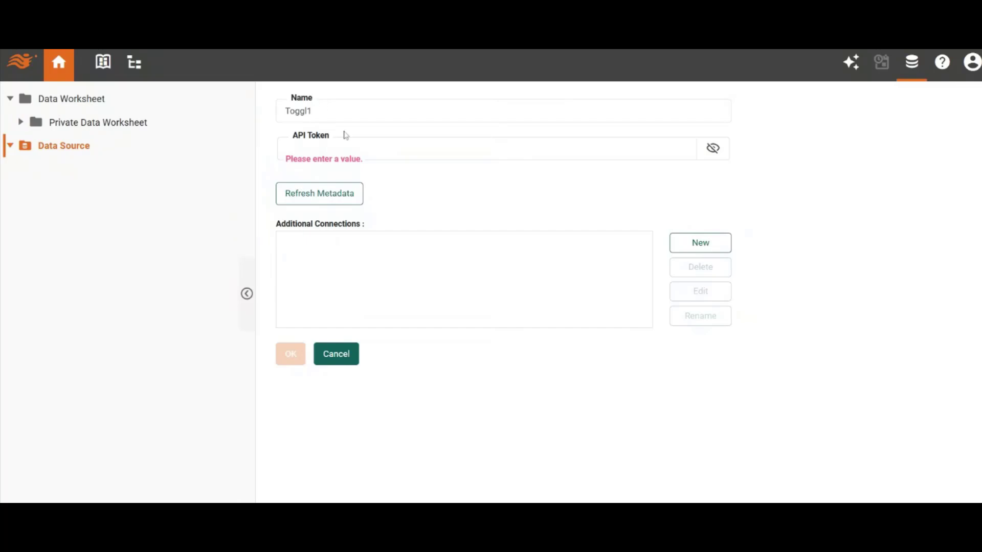
# Return to the new Toggl1 data source form, paste the API token, and save the connection
pyautogui.click(345, 136)
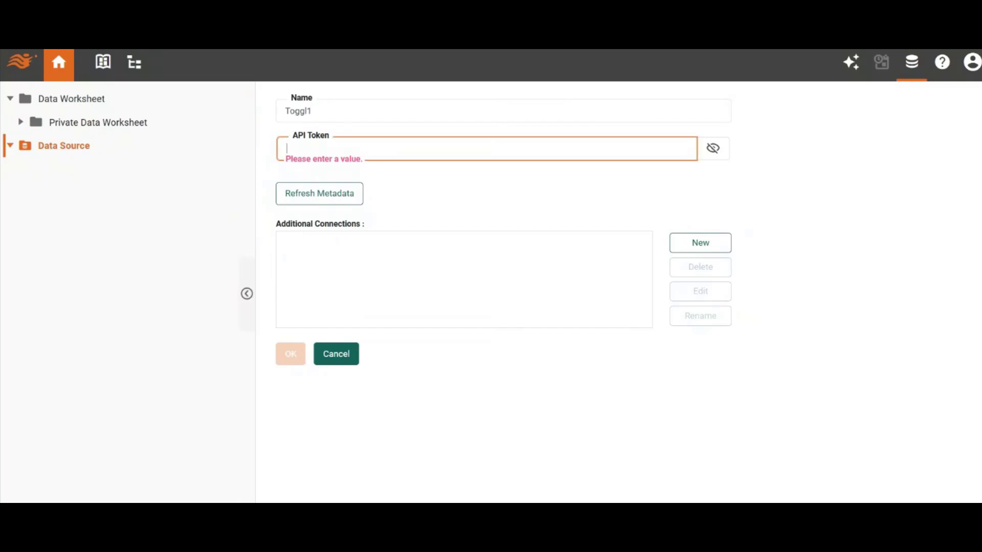
pyautogui.hotkey('ctrl', 'v')
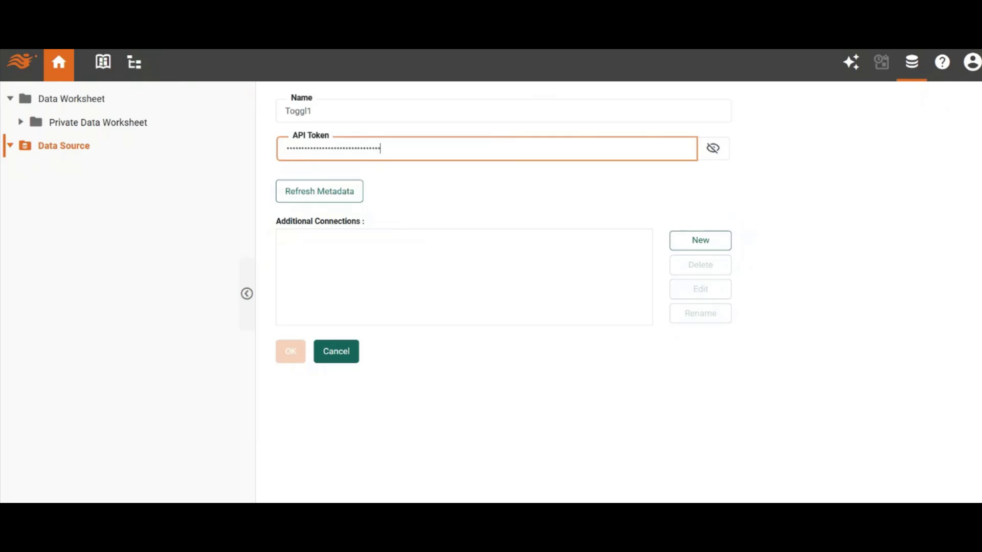
pyautogui.click(295, 352)
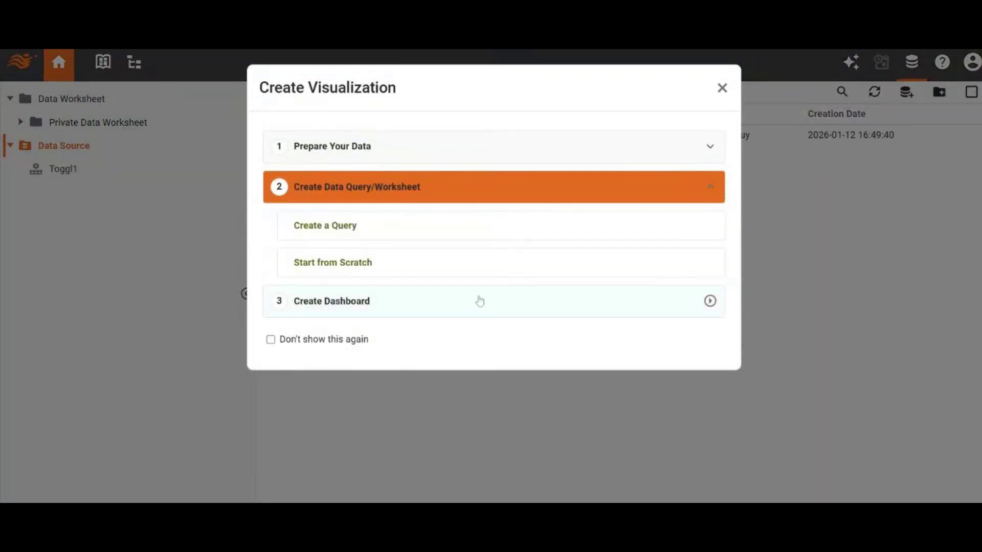
# Create a data worksheet with a Toggl1 query that uses the Time Entries endpoint
pyautogui.click(373, 235)
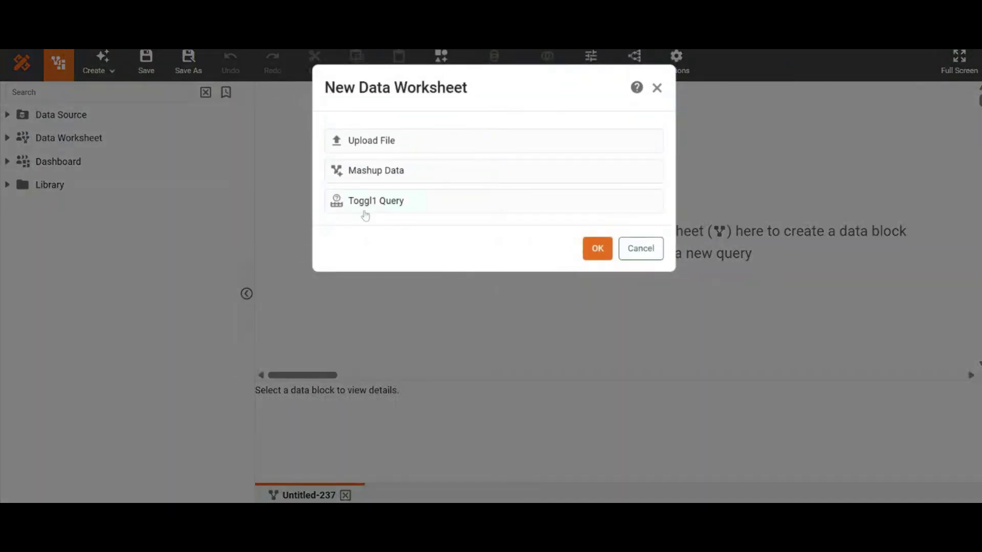
pyautogui.doubleClick(365, 210)
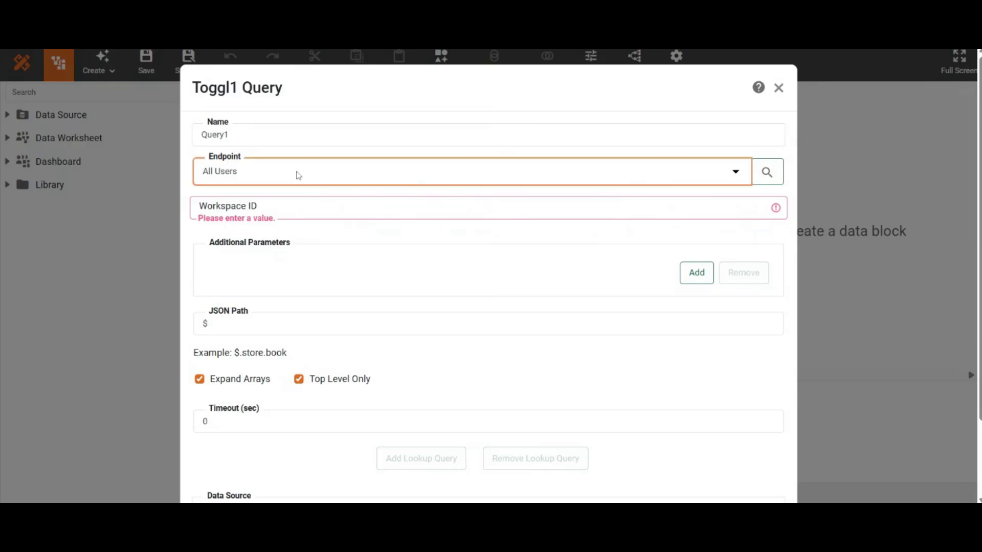
pyautogui.press('Down')
pyautogui.scroll(-3, 488, 307)
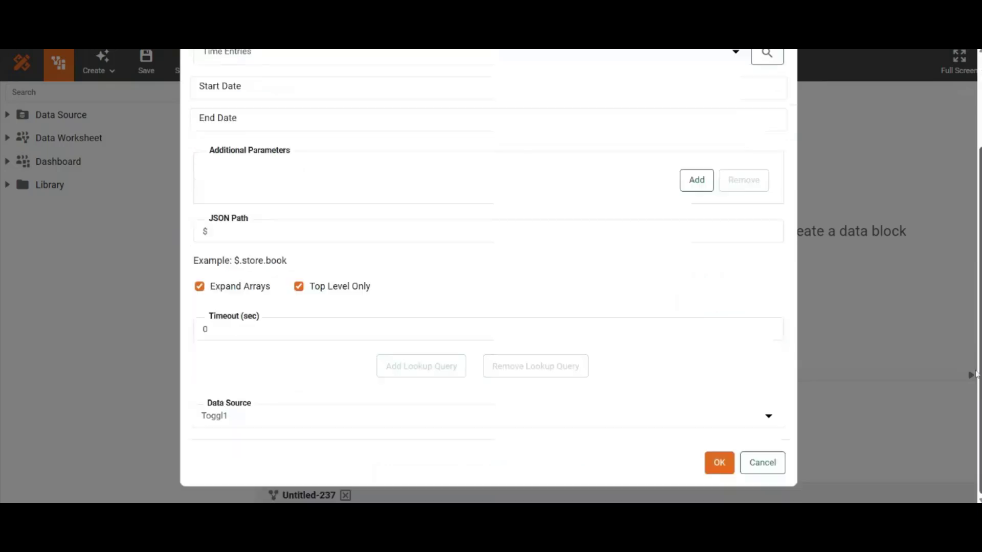
pyautogui.click(719, 463)
# Save the data worksheet as Toggl in the Private Data Worksheet folder
pyautogui.hotkey('ctrl', 's')
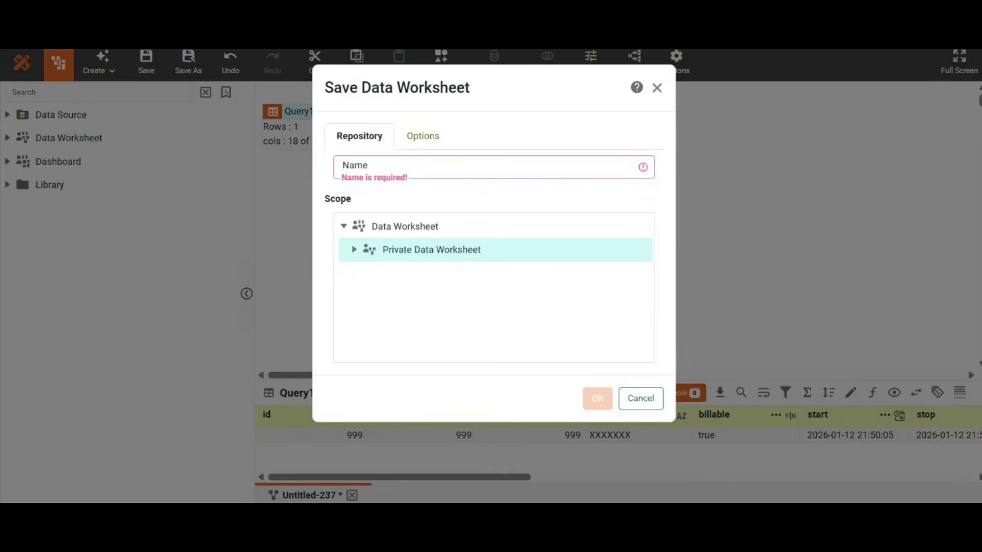
pyautogui.write('Toggl')
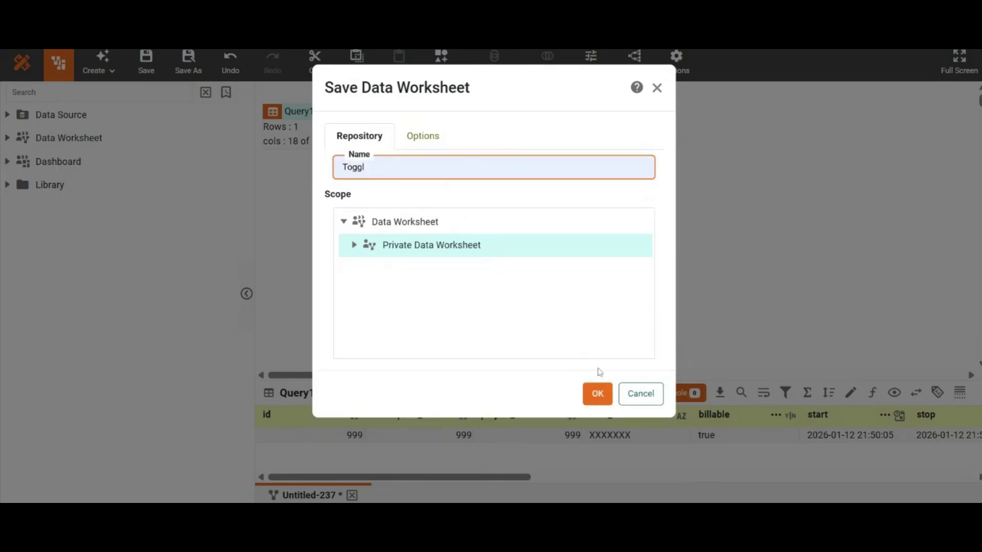
pyautogui.click(598, 395)
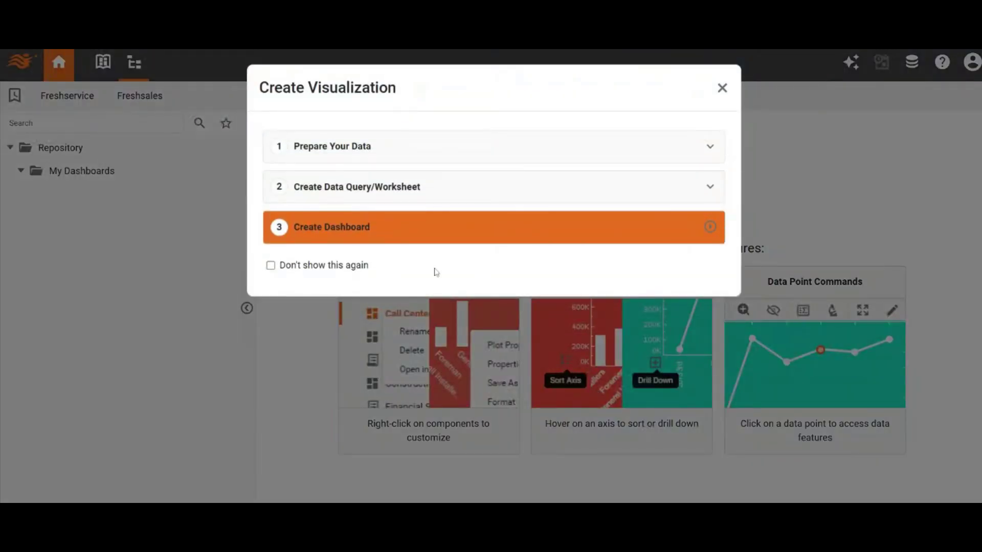
# Create a dashboard, finish the wizard without selecting any fields, and save it as Toggl under Private Dashboard
pyautogui.click(421, 231)
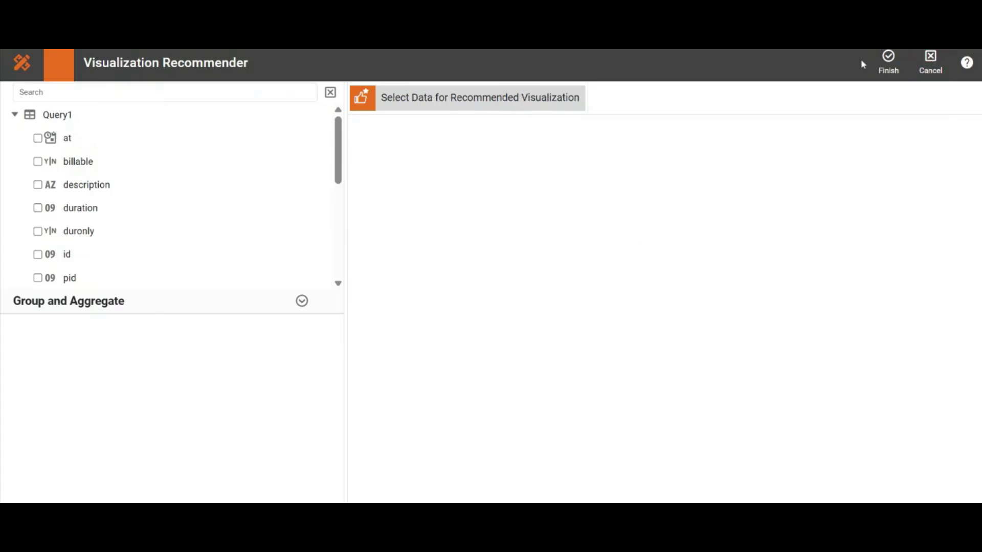
pyautogui.click(884, 69)
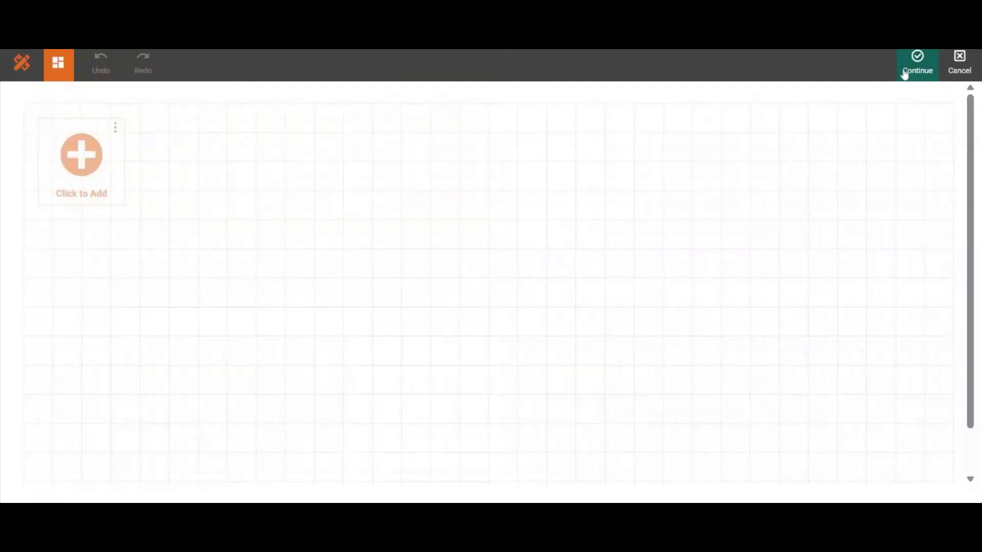
pyautogui.click(906, 71)
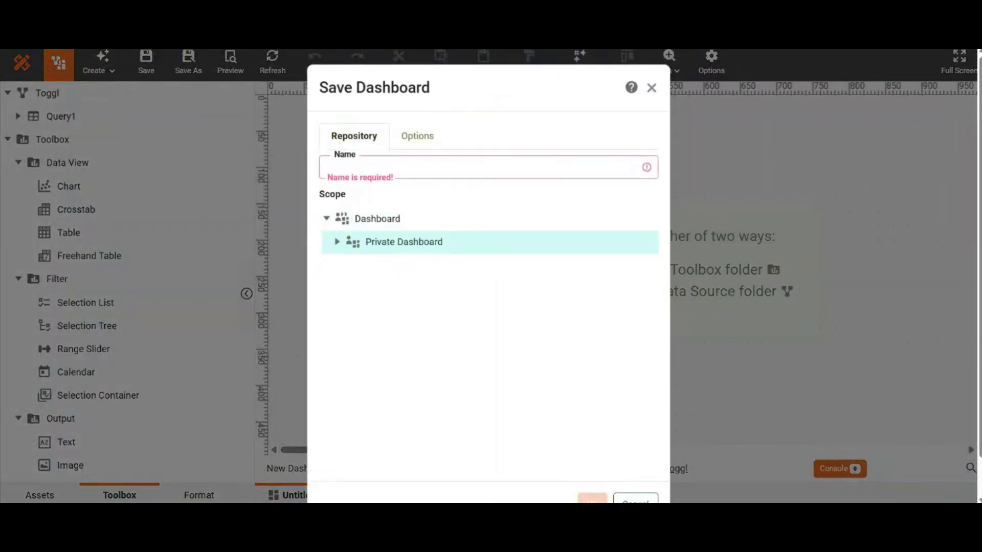
pyautogui.write('Toggl')
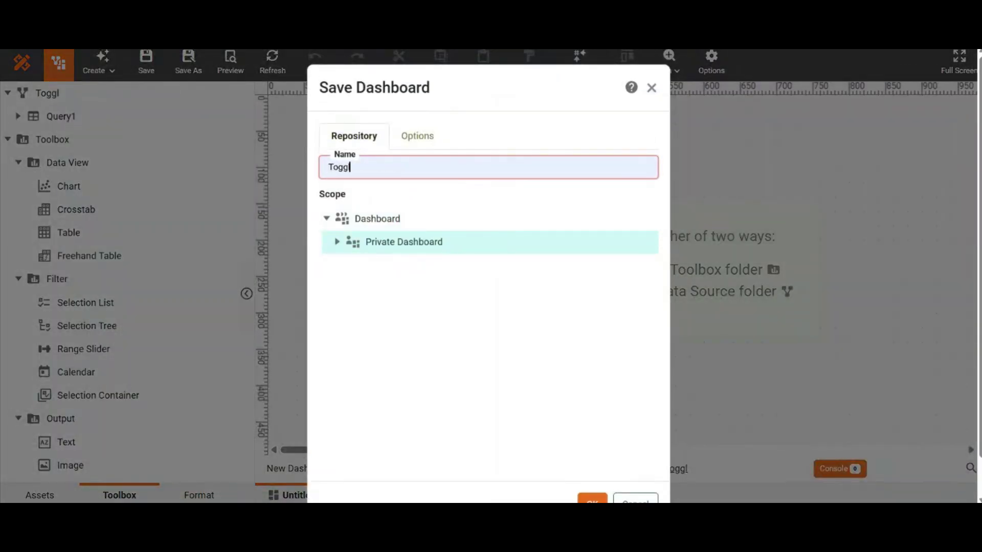
pyautogui.click(593, 499)
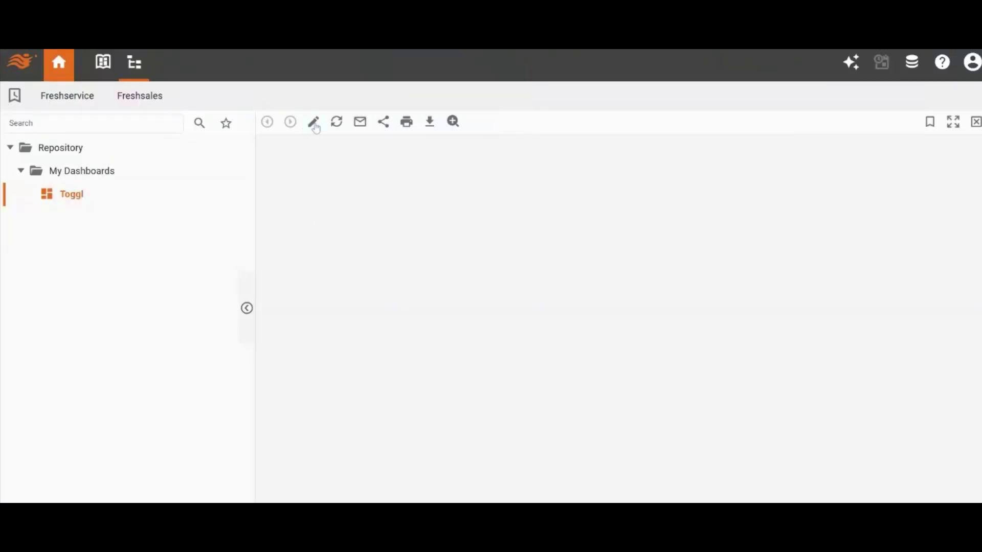
# Edit the Toggl dashboard, add a chart at the canvas's upper-left corner, and open it in the full chart editor
pyautogui.click(314, 123)
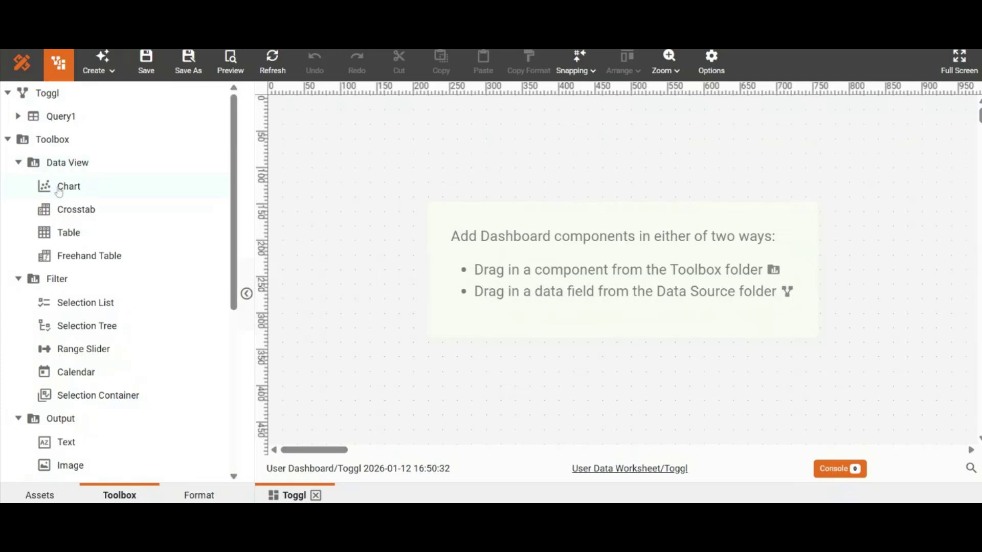
pyautogui.moveTo(65, 186); pyautogui.dragTo(266, 105)
pyautogui.click(413, 182)
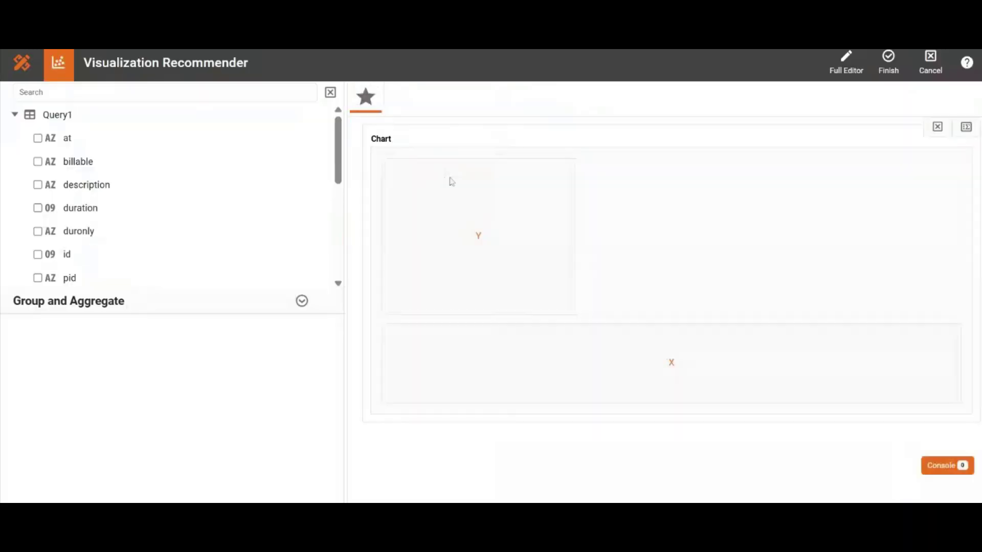
pyautogui.click(846, 61)
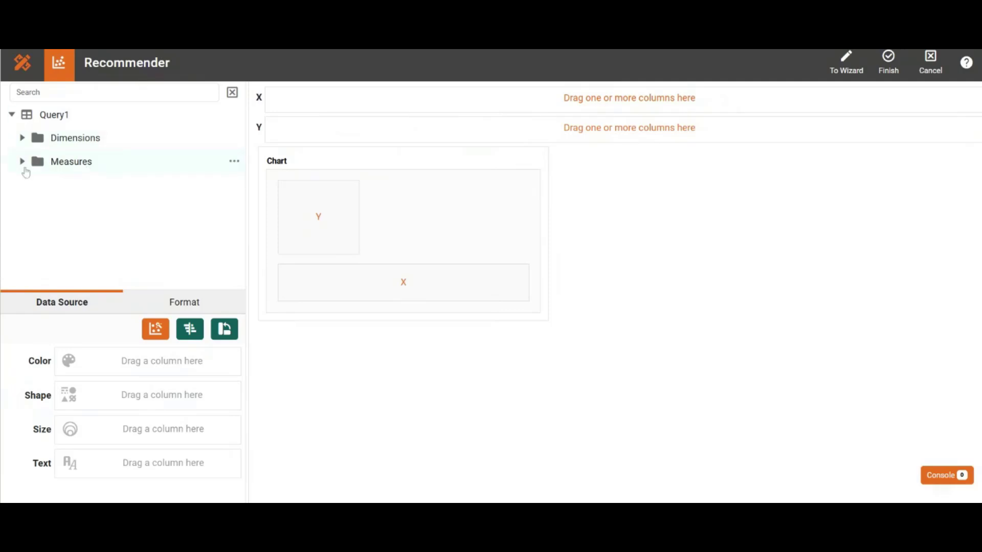
# Plot the duration measure on the chart's Y axis and the tags dimension on the X axis
pyautogui.click(22, 163)
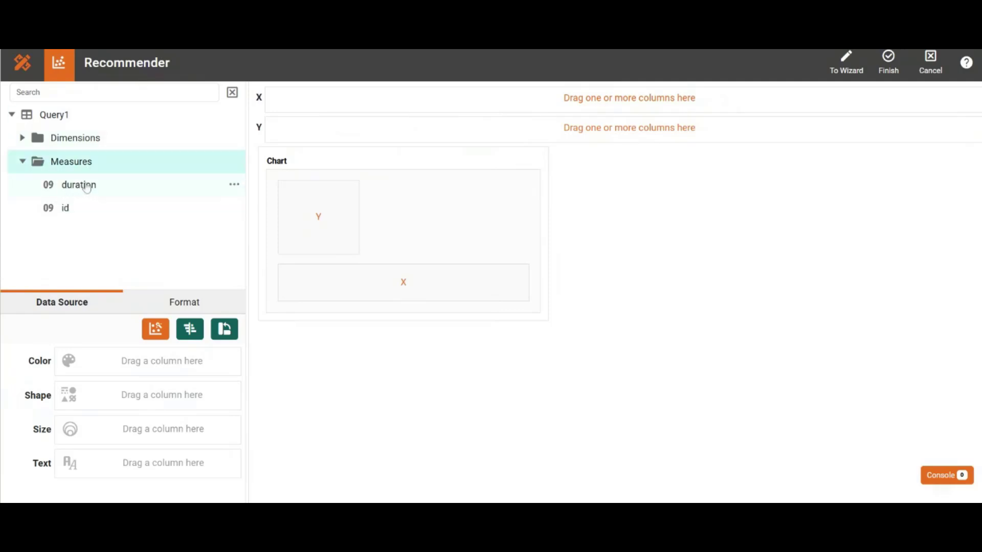
pyautogui.moveTo(87, 188); pyautogui.dragTo(309, 132)
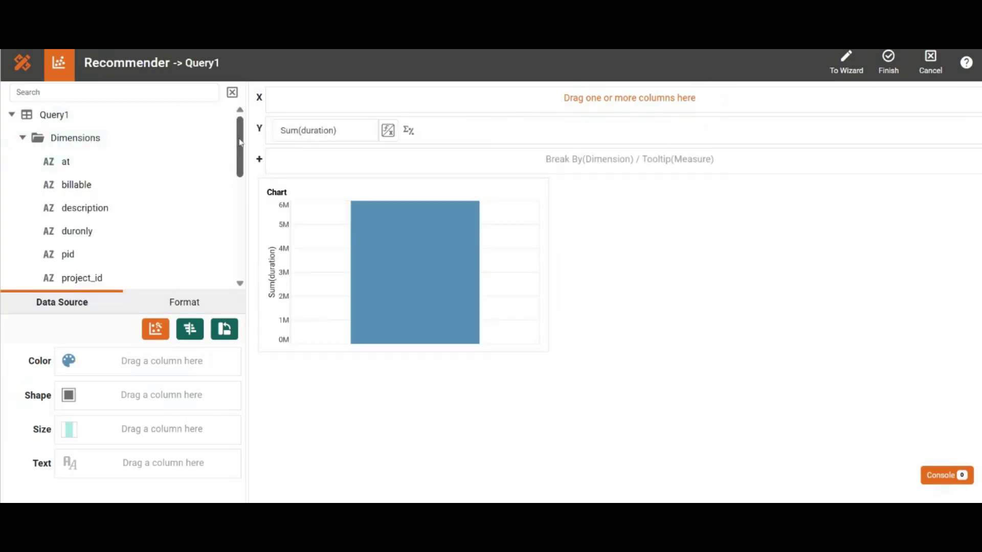
pyautogui.scroll(-3, 241, 174)
pyautogui.moveTo(244, 178); pyautogui.dragTo(245, 200)
pyautogui.moveTo(155, 212)
pyautogui.mouseDown()
pyautogui.moveTo(279, 177)
pyautogui.moveTo(322, 106)
pyautogui.moveTo(305, 101)
pyautogui.mouseUp()
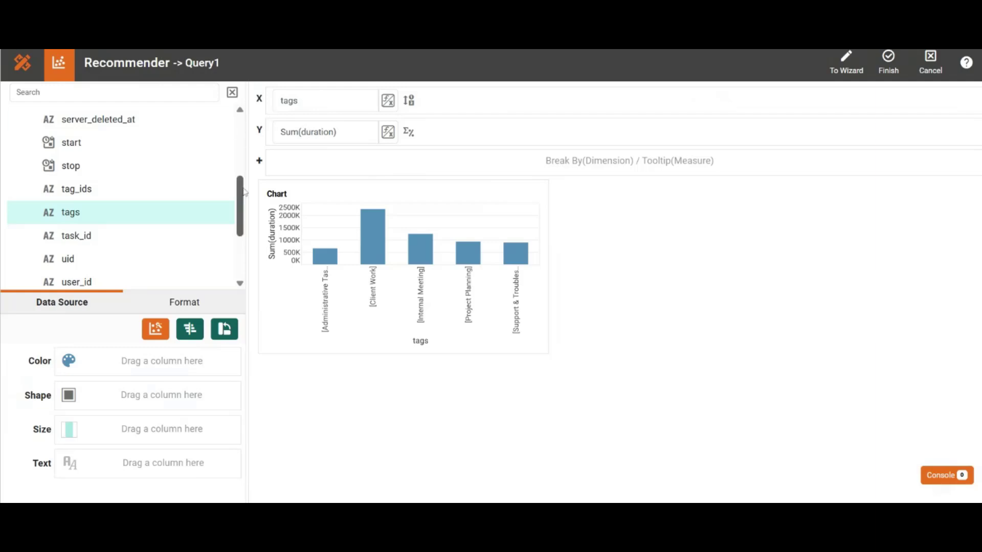
# Color the bars by the billable dimension with red for FALSE, and finish the chart to return to the dashboard
pyautogui.moveTo(244, 192); pyautogui.dragTo(225, 127)
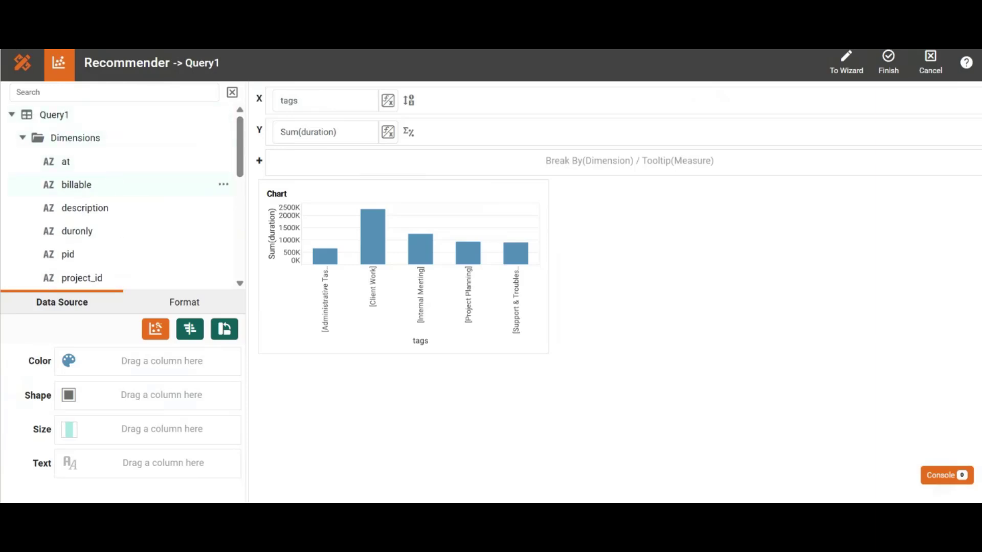
pyautogui.moveTo(107, 192); pyautogui.dragTo(154, 369)
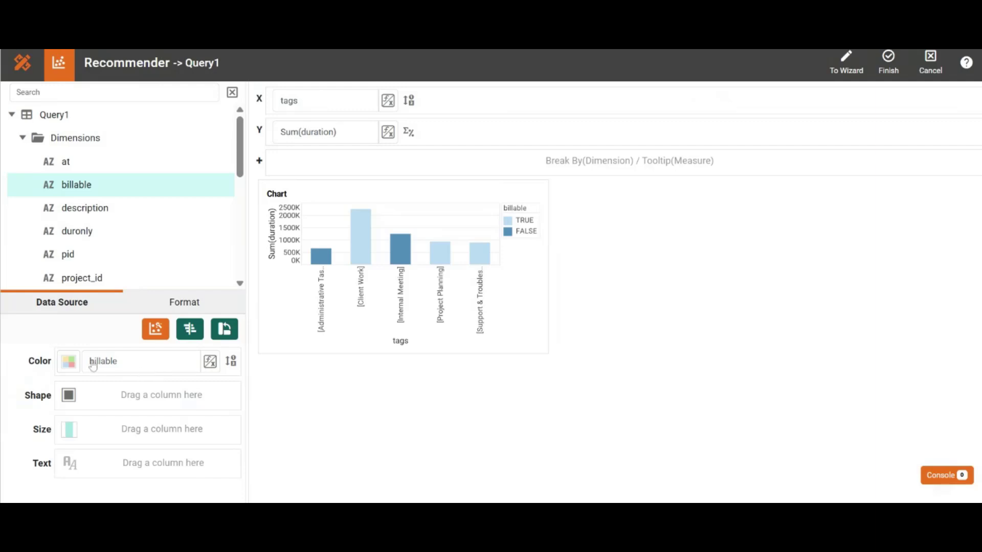
pyautogui.click(65, 365)
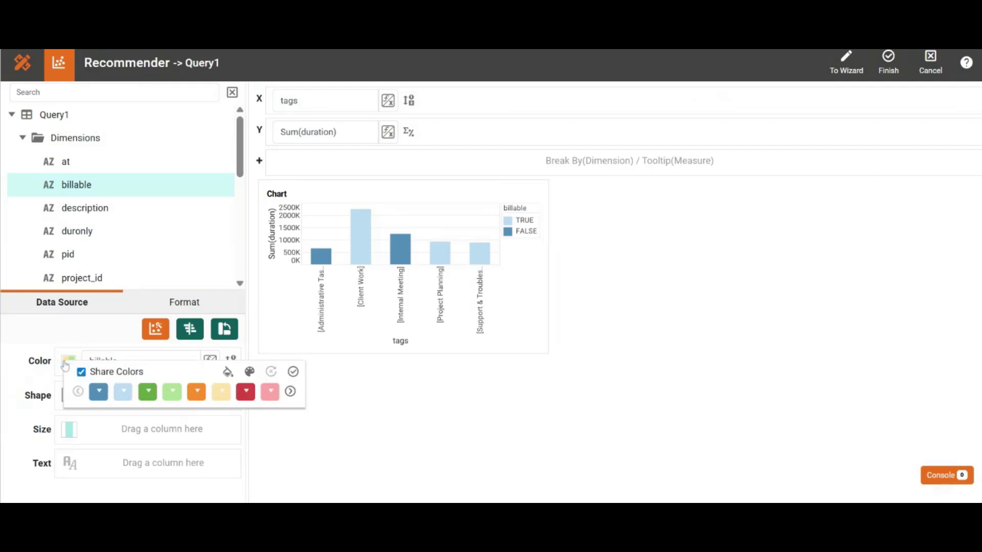
pyautogui.click(100, 395)
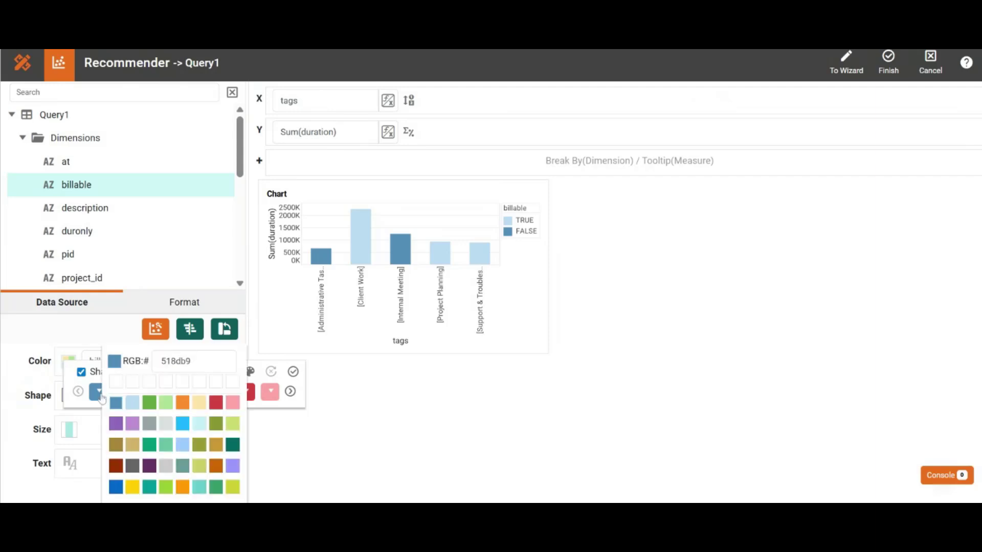
pyautogui.click(219, 405)
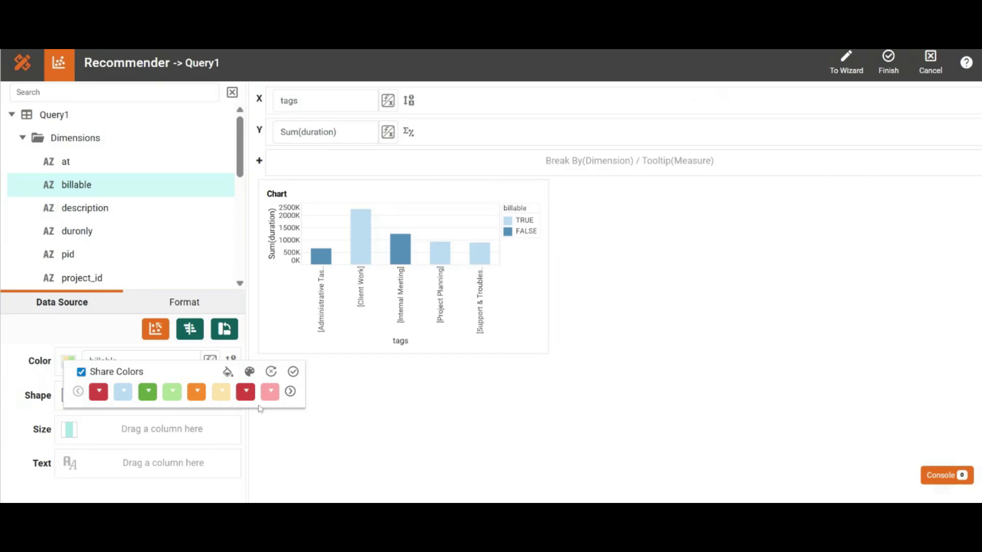
pyautogui.click(293, 371)
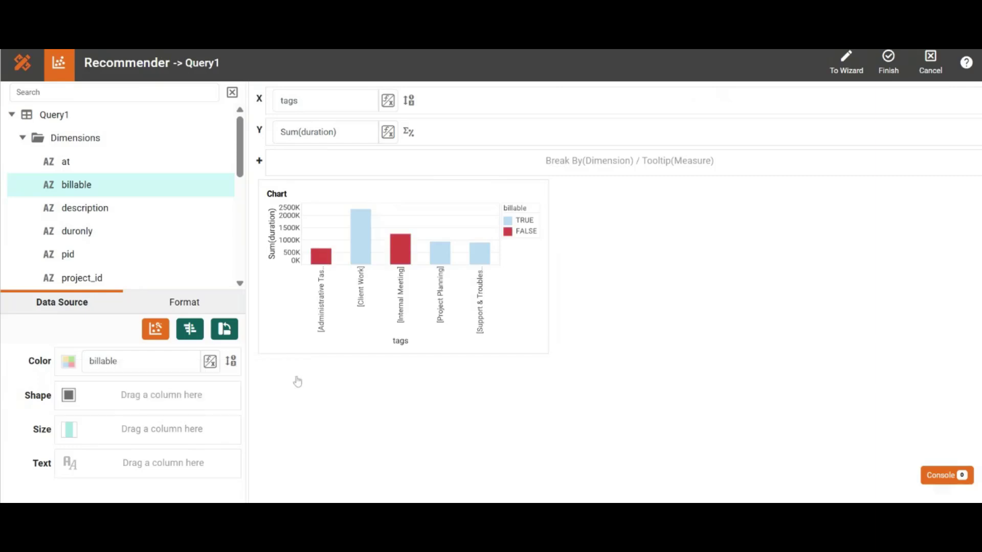
pyautogui.click(888, 67)
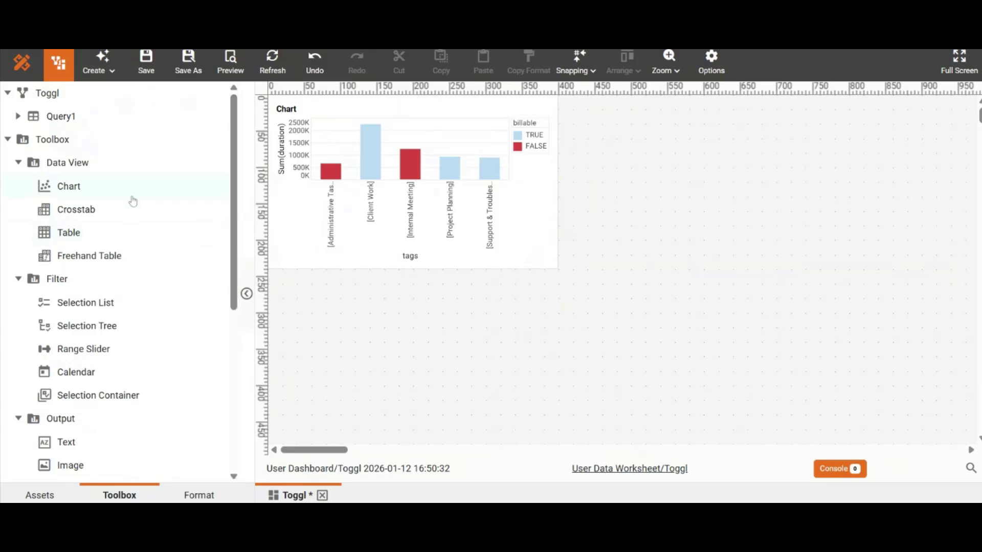
# Add a second chart to the dashboard just beside the bar chart and open it in the full chart editor
pyautogui.moveTo(131, 200); pyautogui.dragTo(573, 97)
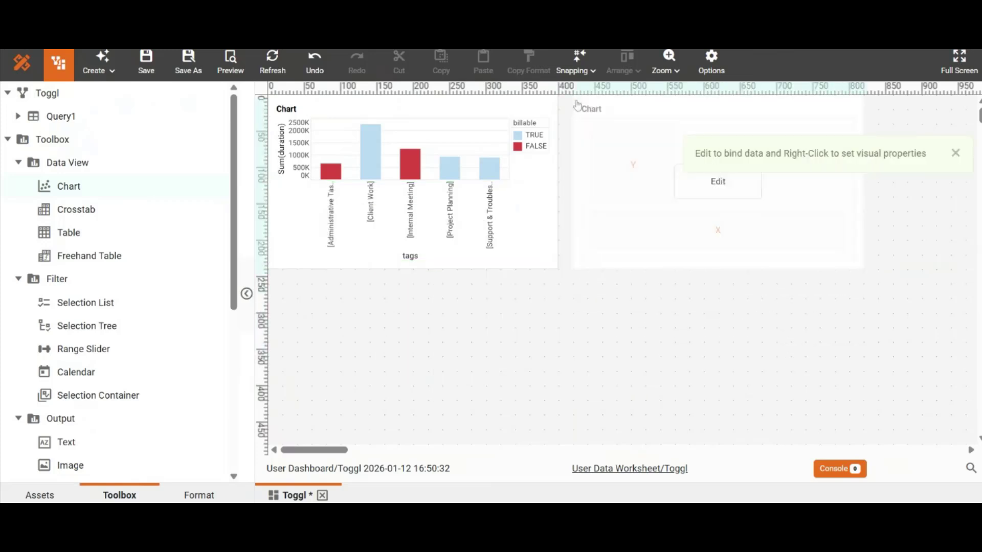
pyautogui.click(954, 153)
pyautogui.click(739, 185)
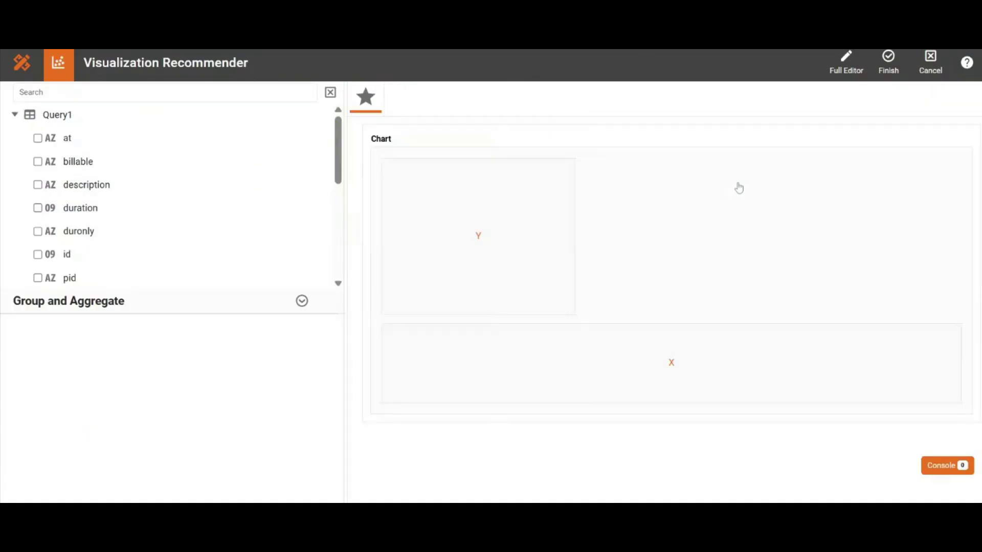
pyautogui.click(841, 66)
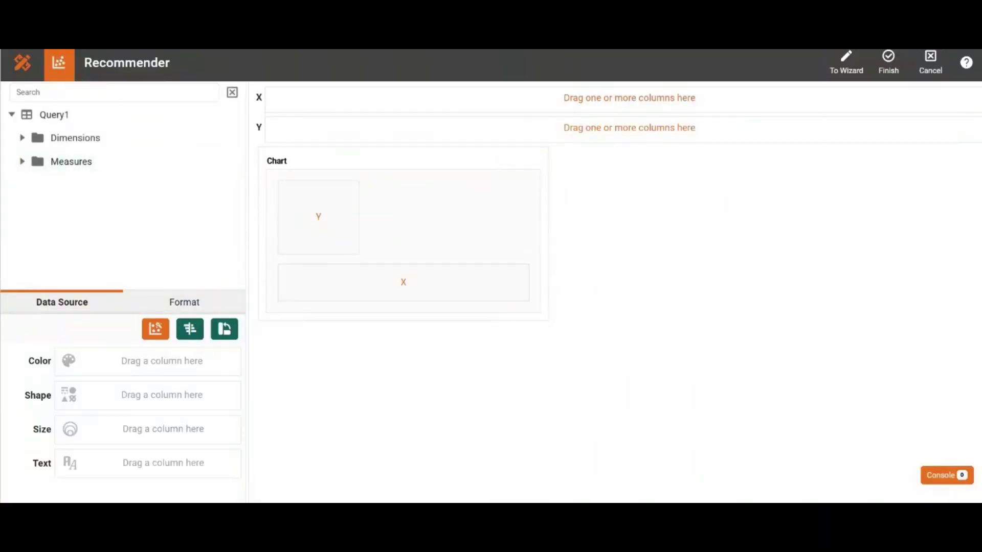
# Set the new chart's style to Pie and apply it
pyautogui.click(151, 335)
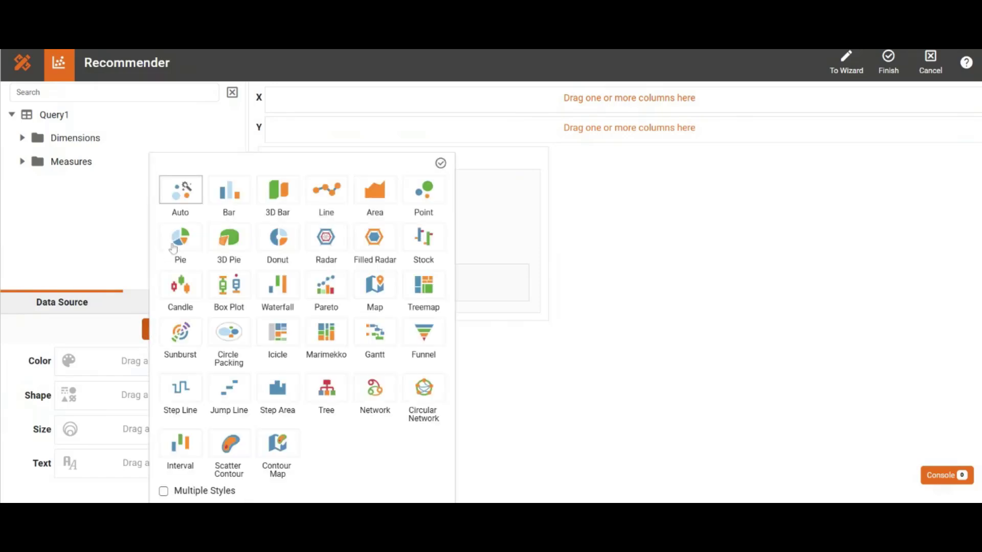
pyautogui.click(182, 237)
pyautogui.click(440, 164)
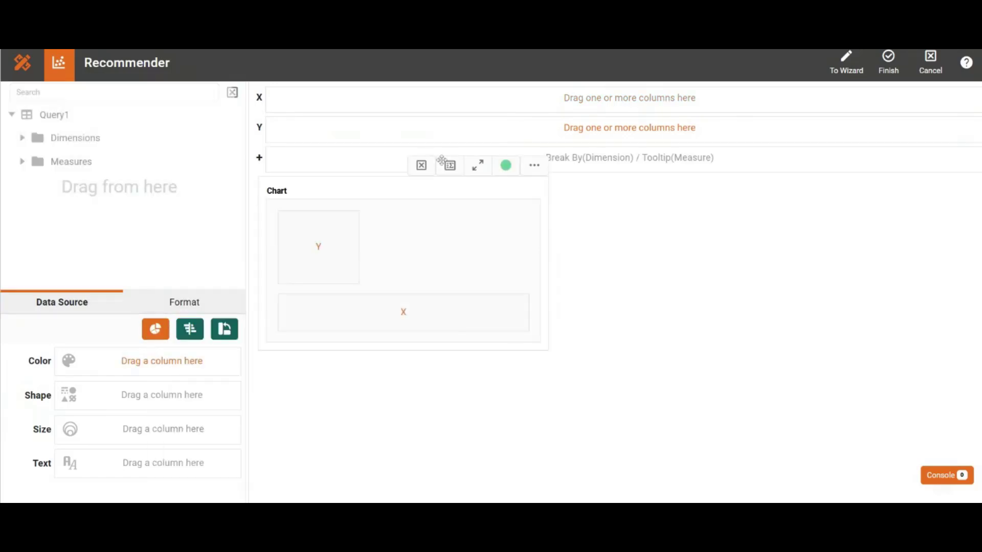
# Plot the duration measure on the pie chart's X axis, color it by the description dimension, and finish the chart
pyautogui.click(22, 162)
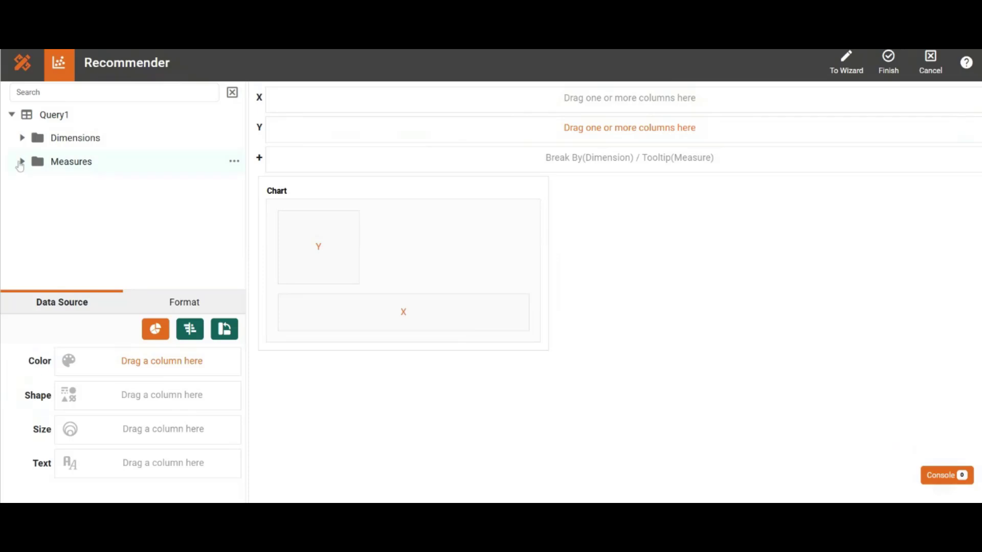
pyautogui.moveTo(60, 195); pyautogui.dragTo(291, 100)
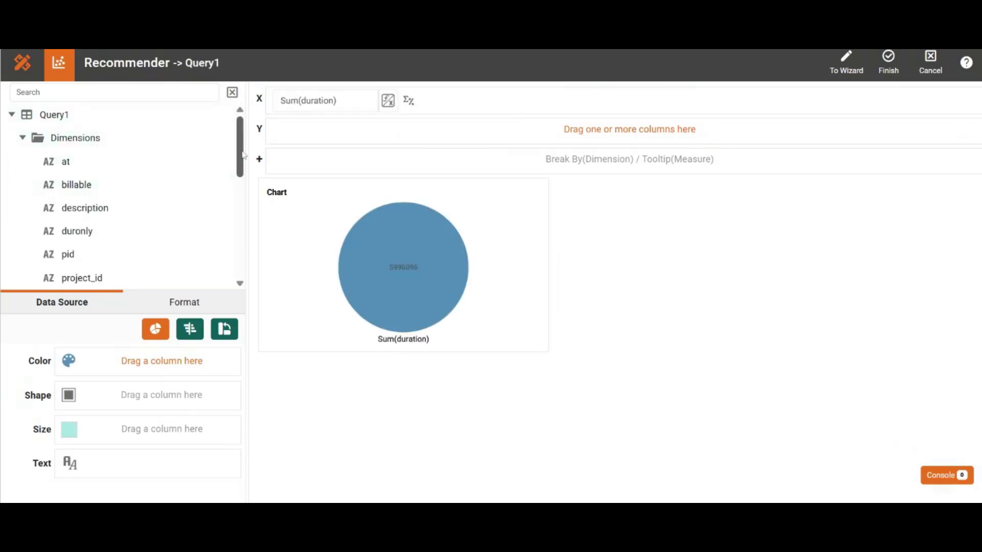
pyautogui.scroll(-1, 243, 155)
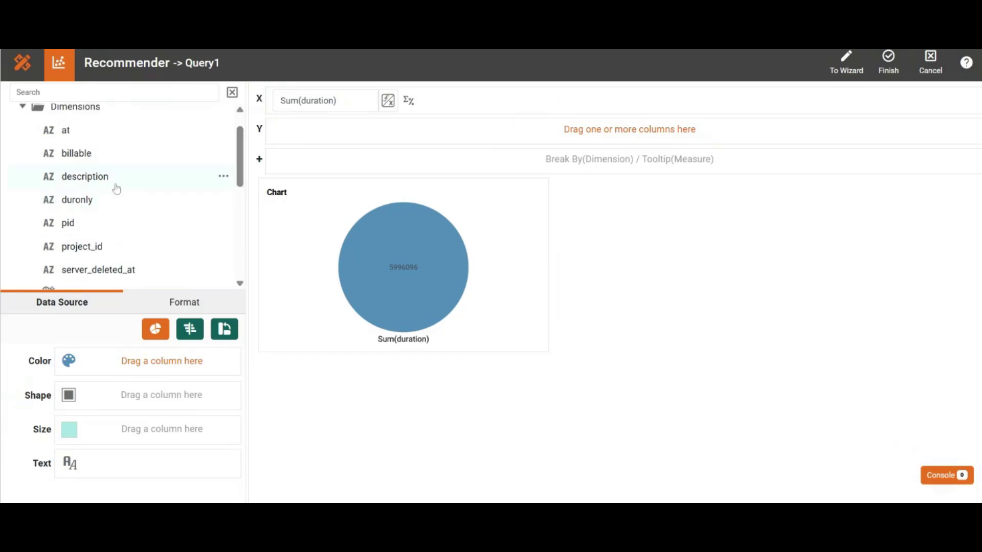
pyautogui.moveTo(116, 189); pyautogui.dragTo(126, 360)
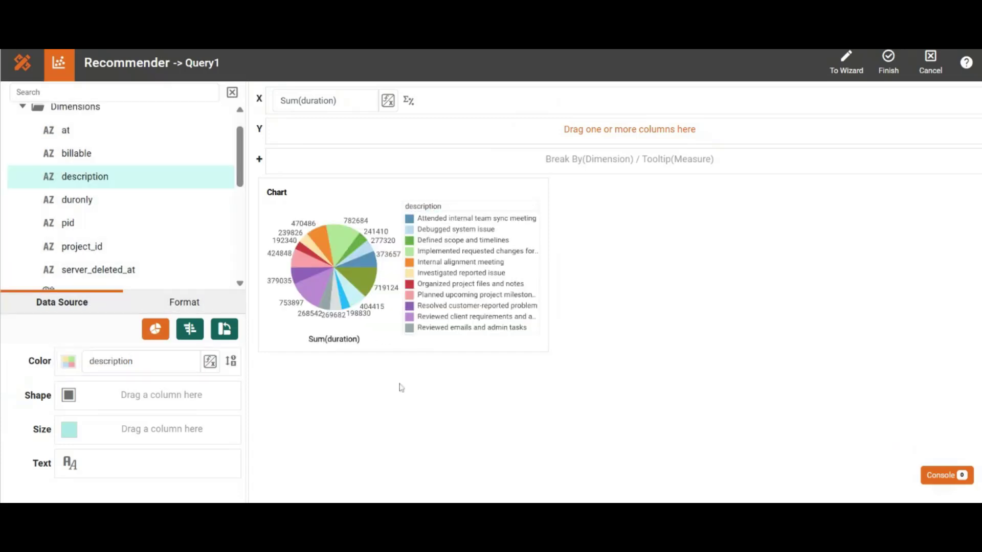
pyautogui.click(888, 62)
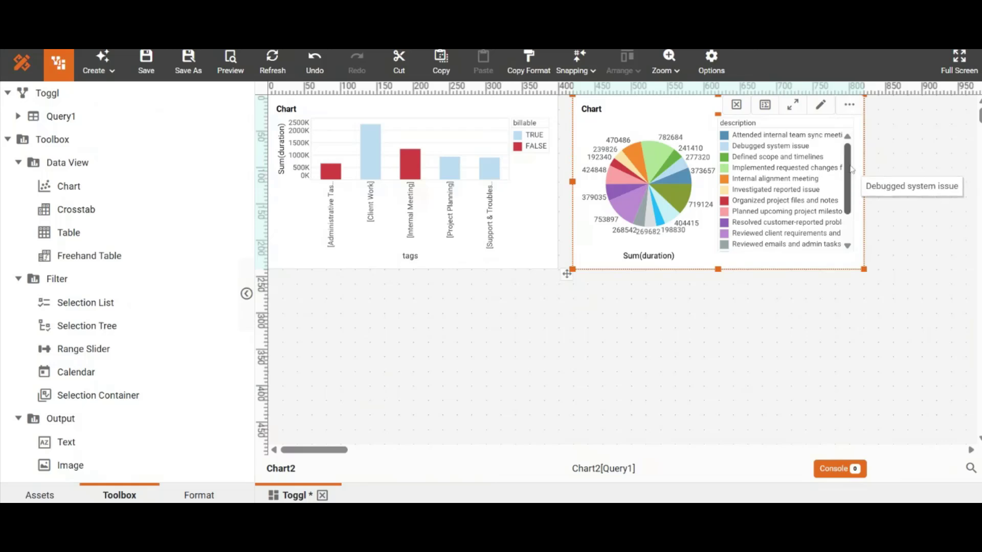
pyautogui.click(632, 392)
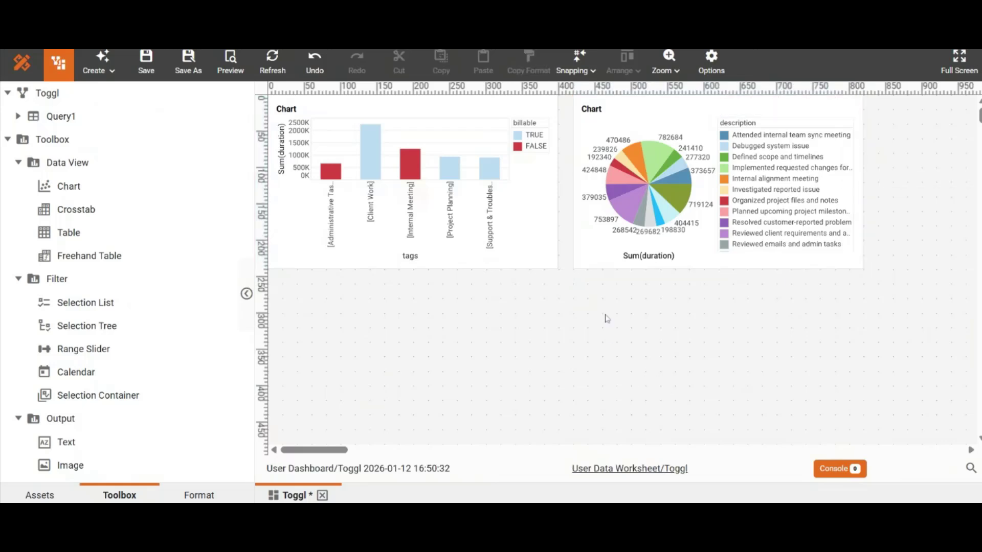
# Enable Chart2 as a flyover target in the bar chart's properties and accept the change
pyautogui.click(538, 208)
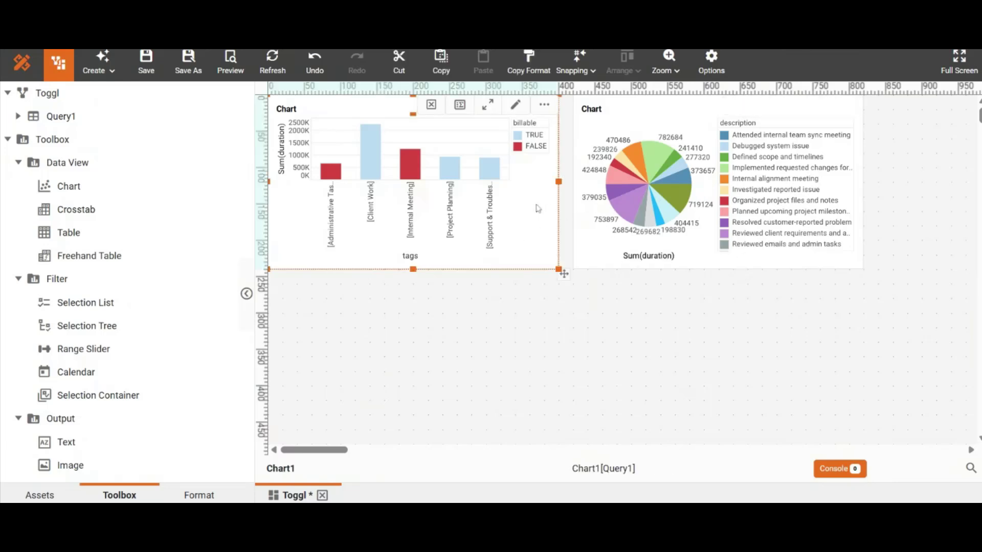
pyautogui.rightClick(538, 208)
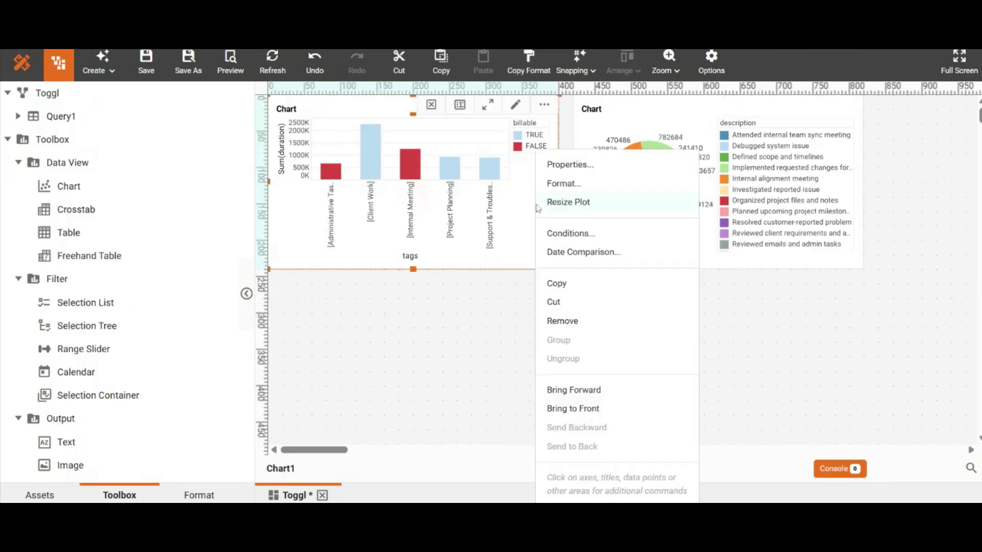
pyautogui.click(561, 166)
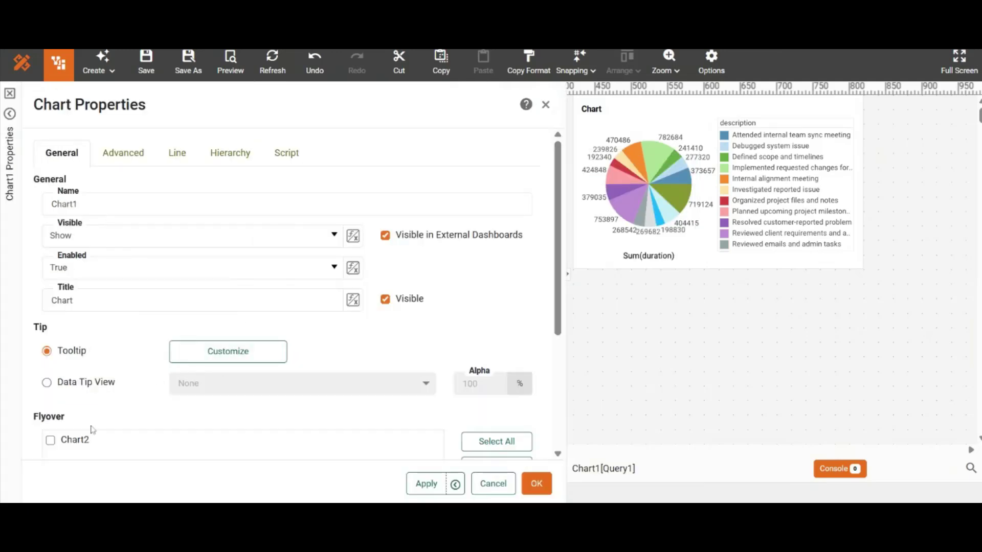
pyautogui.click(50, 440)
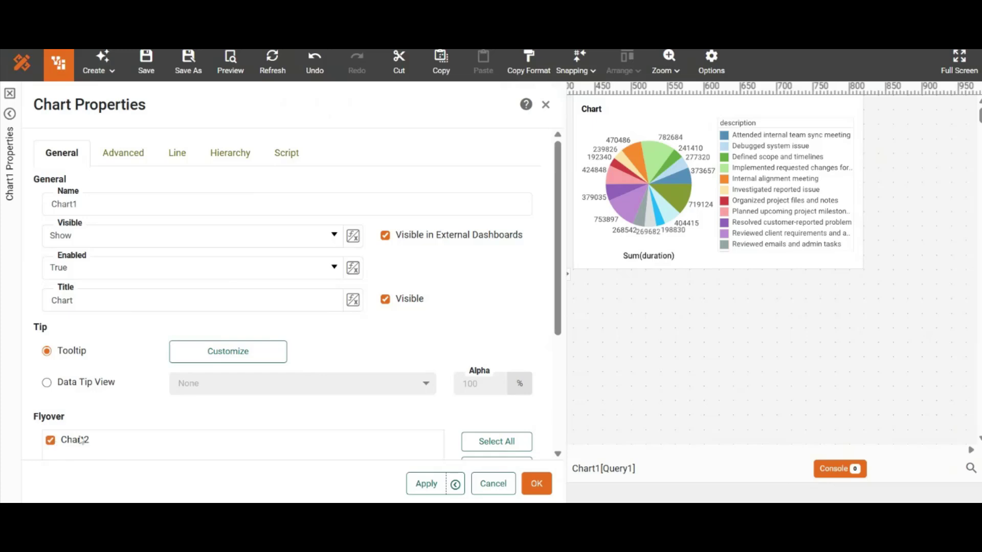
pyautogui.click(536, 483)
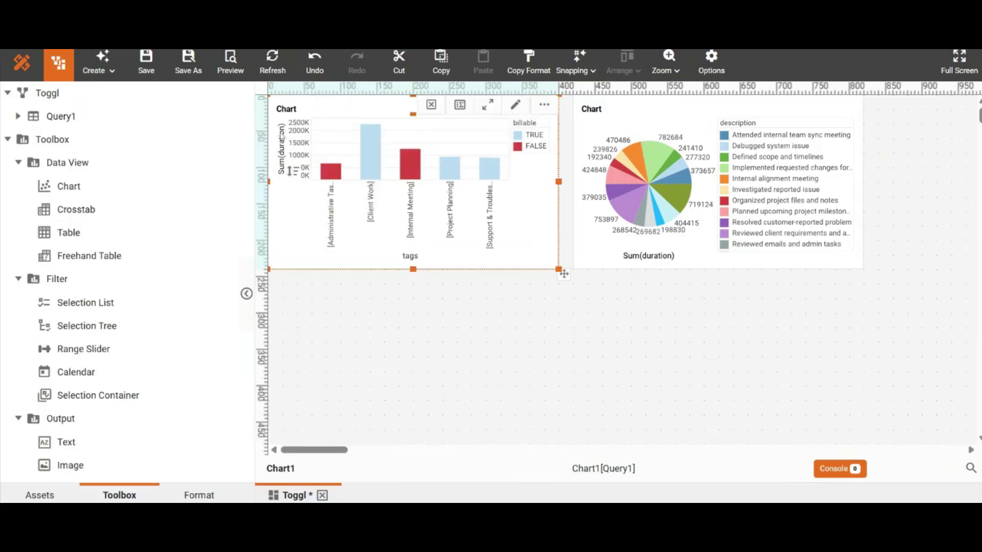
# Preview the dashboard and test the flyover with several tags of the bar chart, ending with the Internal Meeting bar selected
pyautogui.click(230, 64)
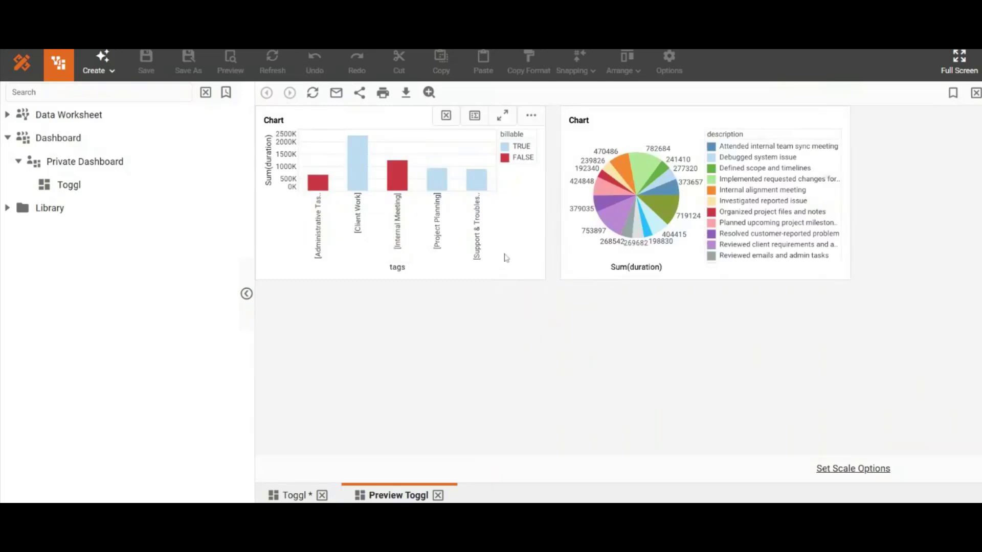
pyautogui.click(485, 219)
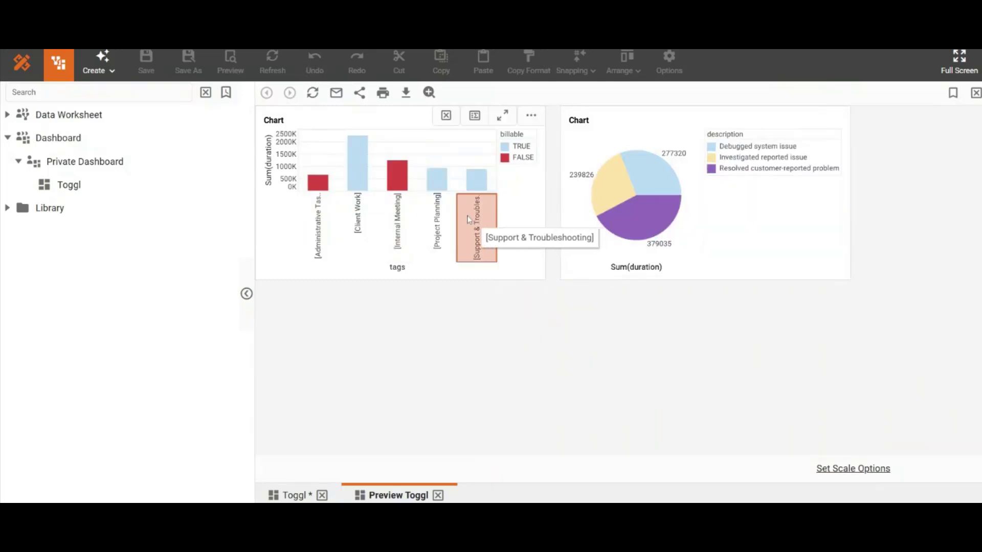
pyautogui.click(431, 216)
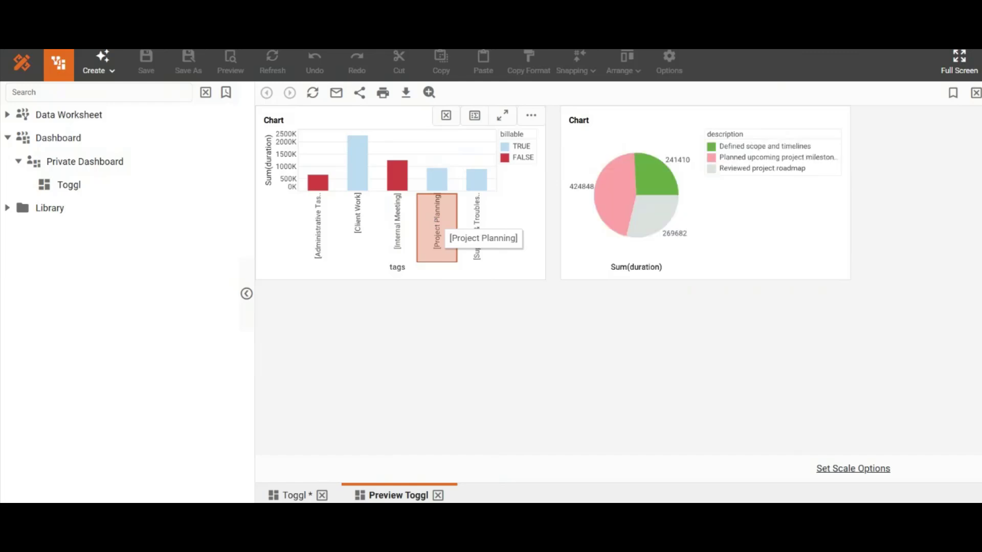
pyautogui.click(404, 218)
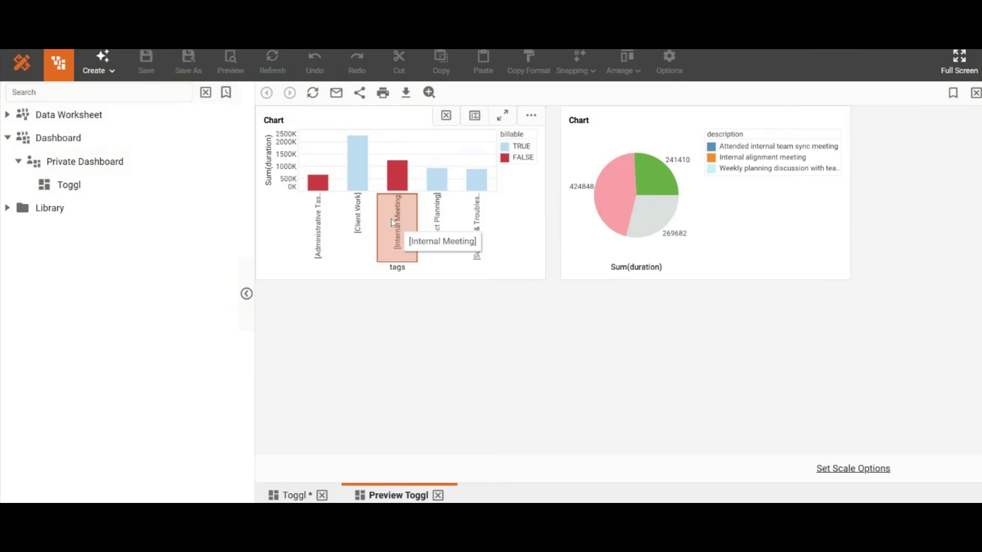
pyautogui.click(351, 212)
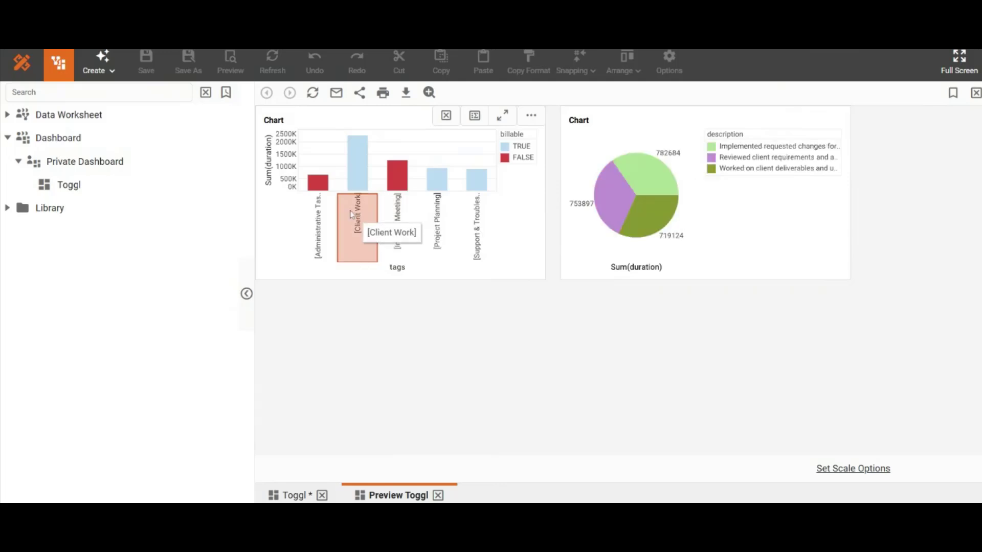
pyautogui.click(350, 210)
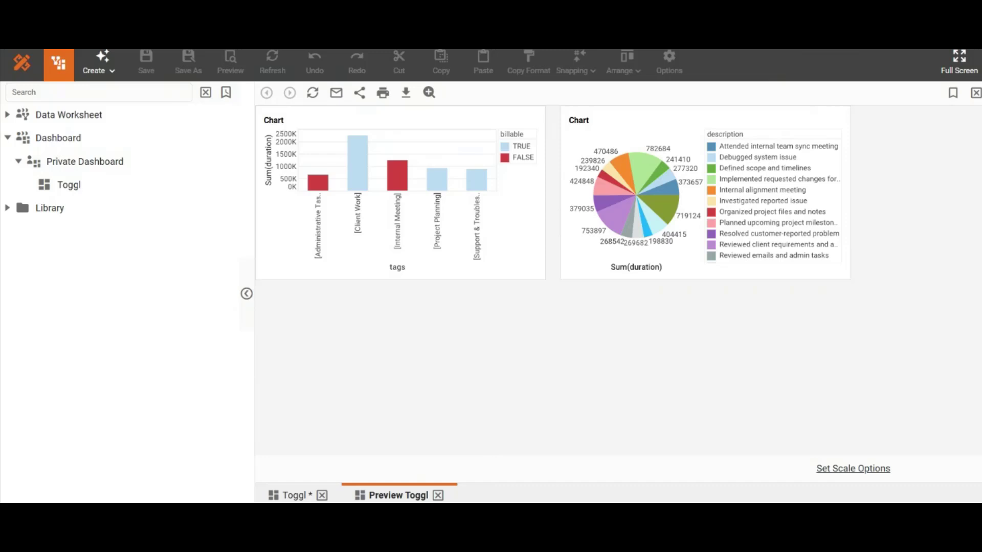
pyautogui.moveTo(512, 276)
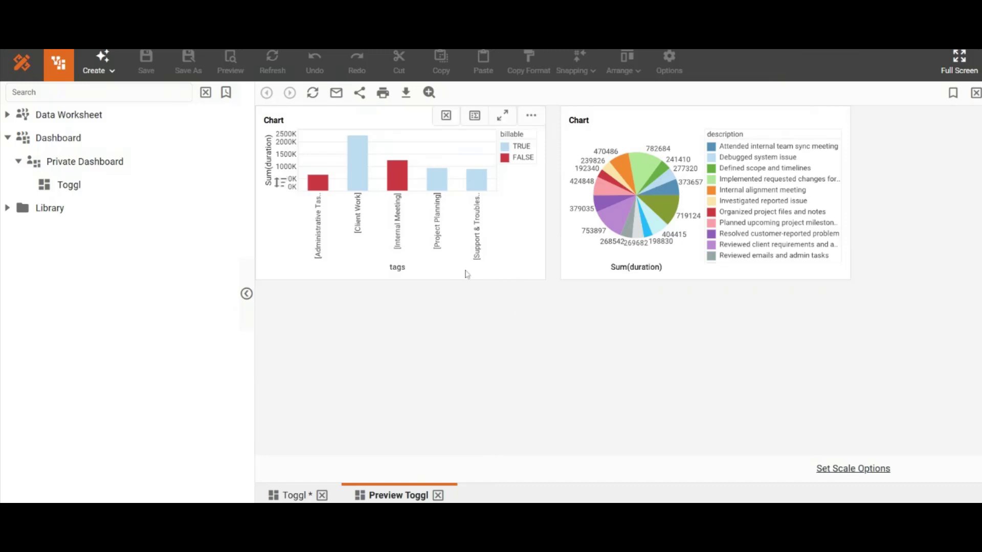
pyautogui.click(398, 178)
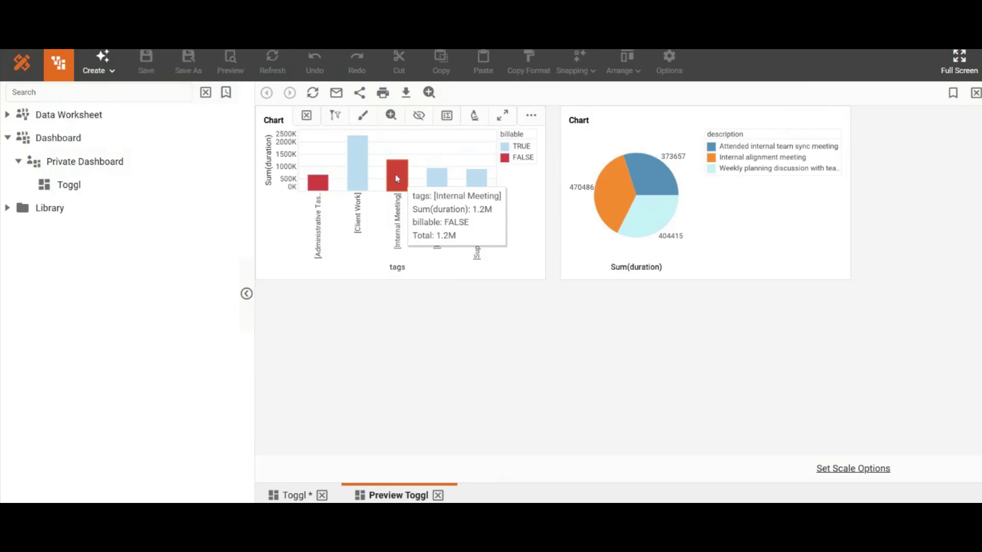
# Export the dashboard's current view in Excel format with Match Layout and dismiss the download notice
pyautogui.moveTo(605, 132)
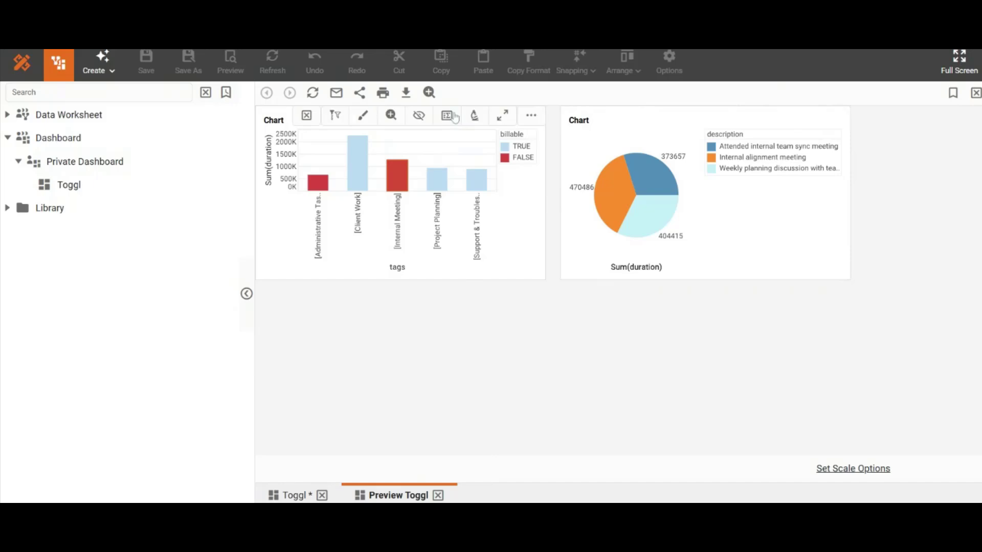
pyautogui.click(406, 93)
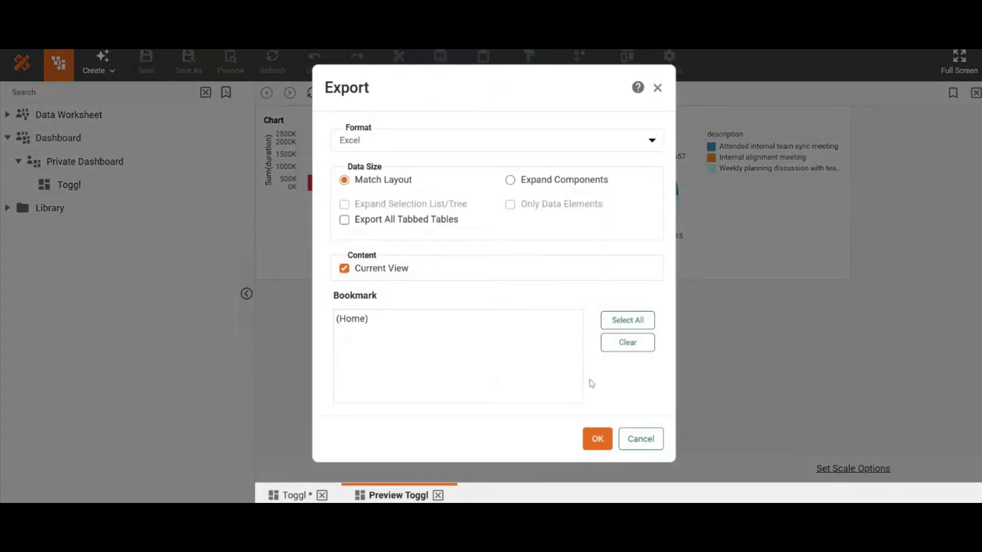
pyautogui.click(597, 440)
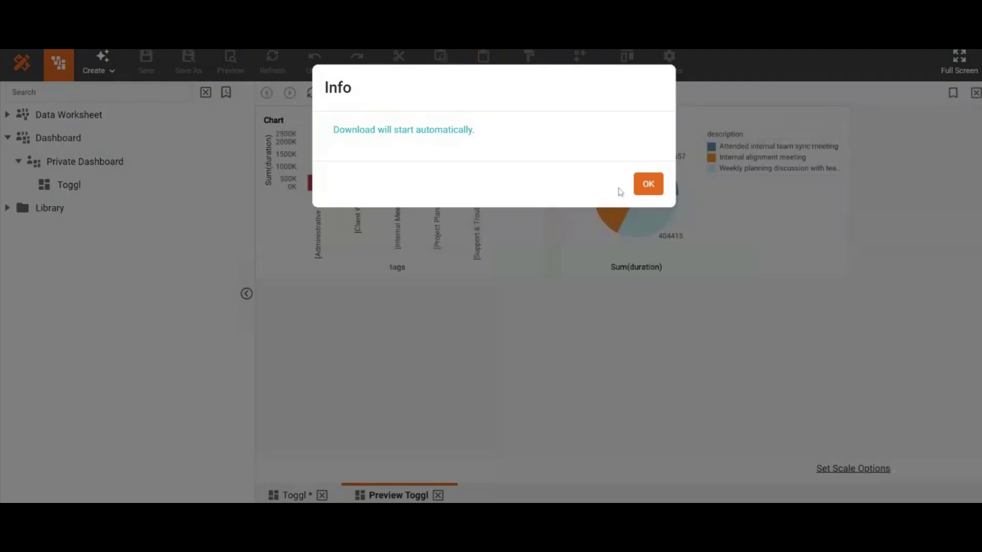
pyautogui.click(650, 183)
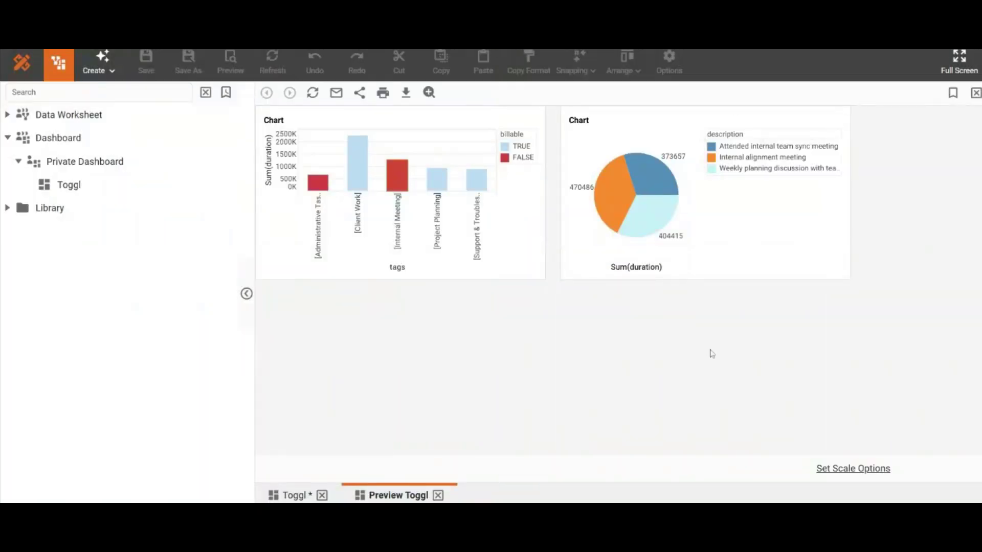